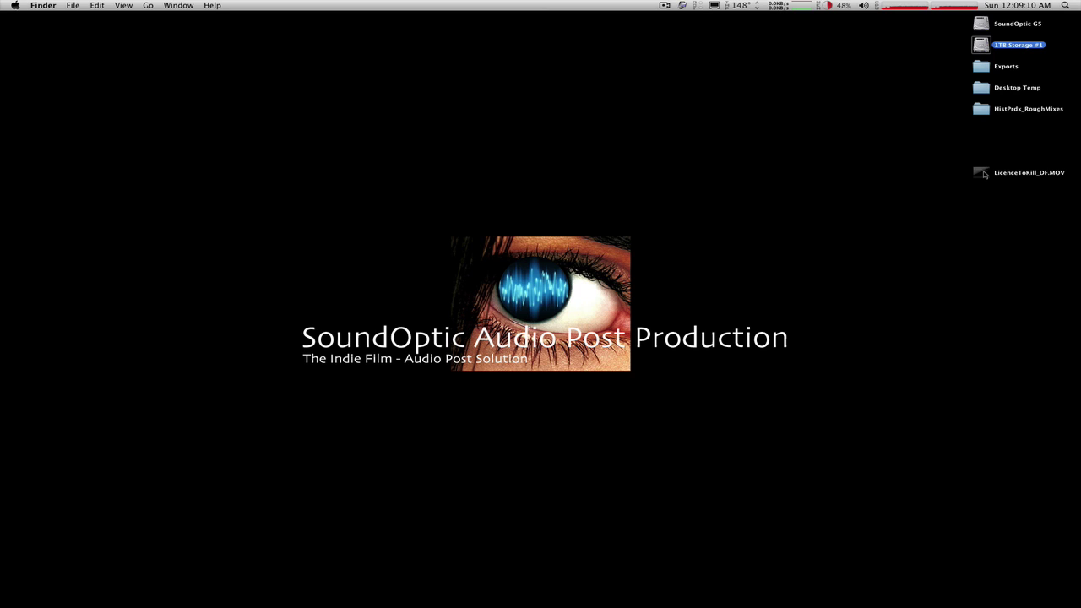
- Open LicenceToKill_DF.MOV, preview it, return to its start and show the Inspector reporting 29.97 FPS
{"action": "double_click", "coordinate": [983, 173]}
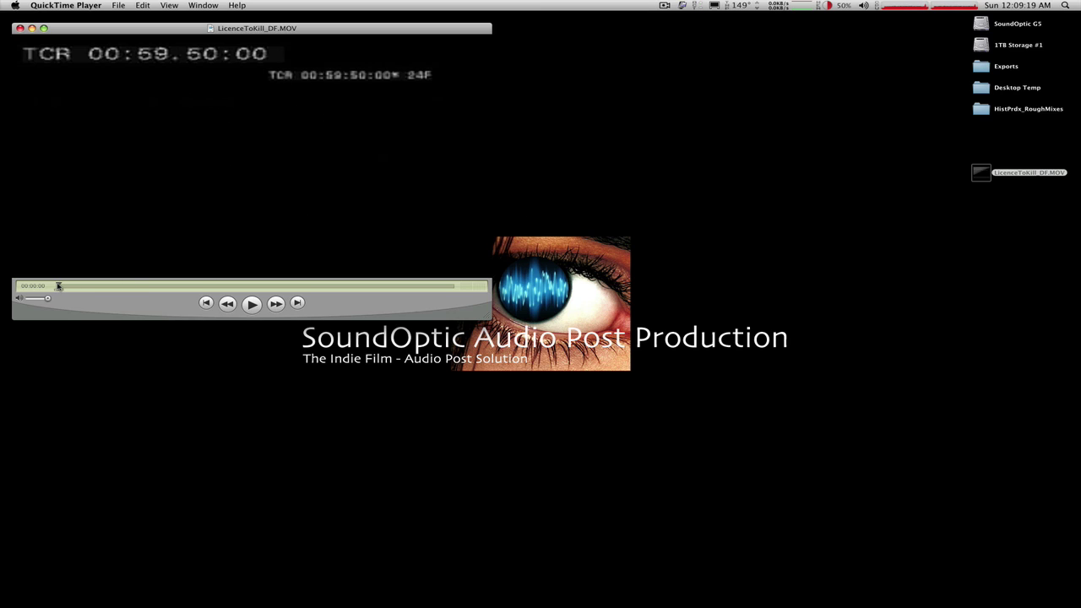
{"action": "left_click_drag", "start_coordinate": [59, 288], "coordinate": [198, 288]}
{"action": "left_click", "coordinate": [253, 309]}
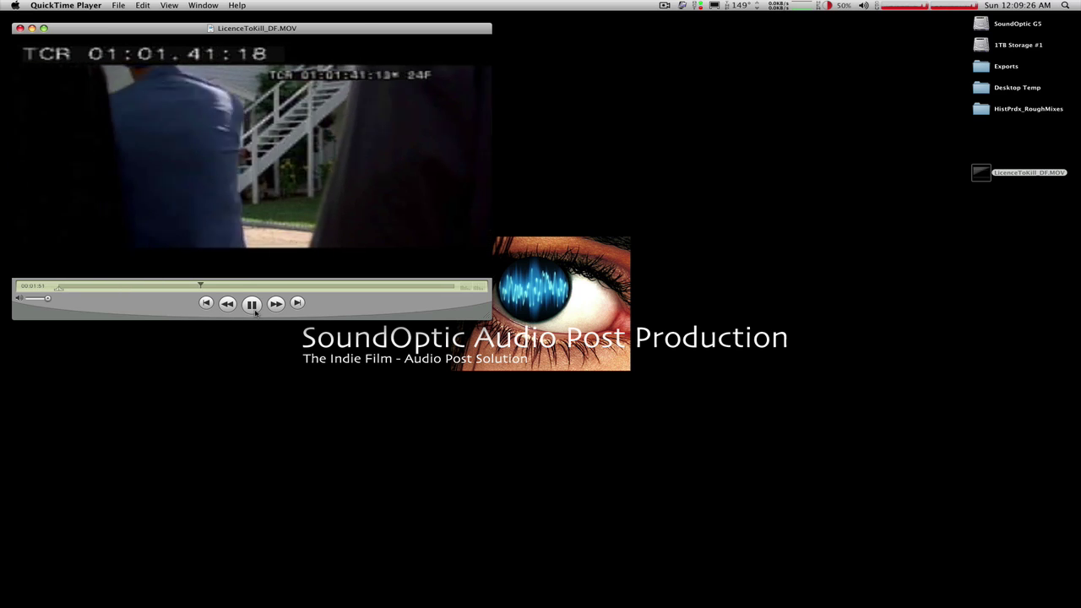
{"action": "left_click", "coordinate": [253, 309]}
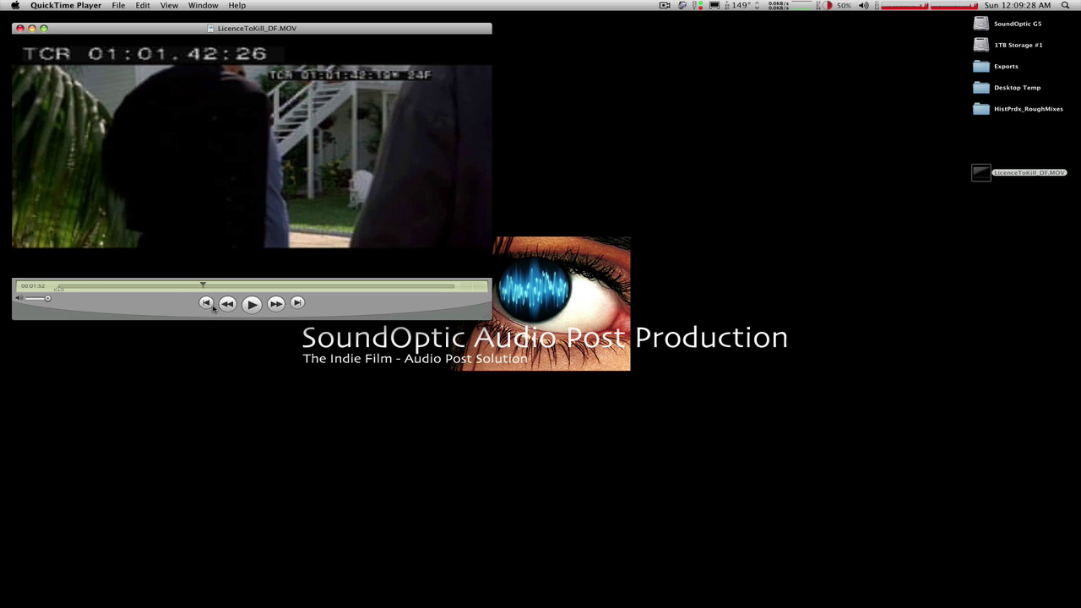
{"action": "left_click", "coordinate": [208, 304]}
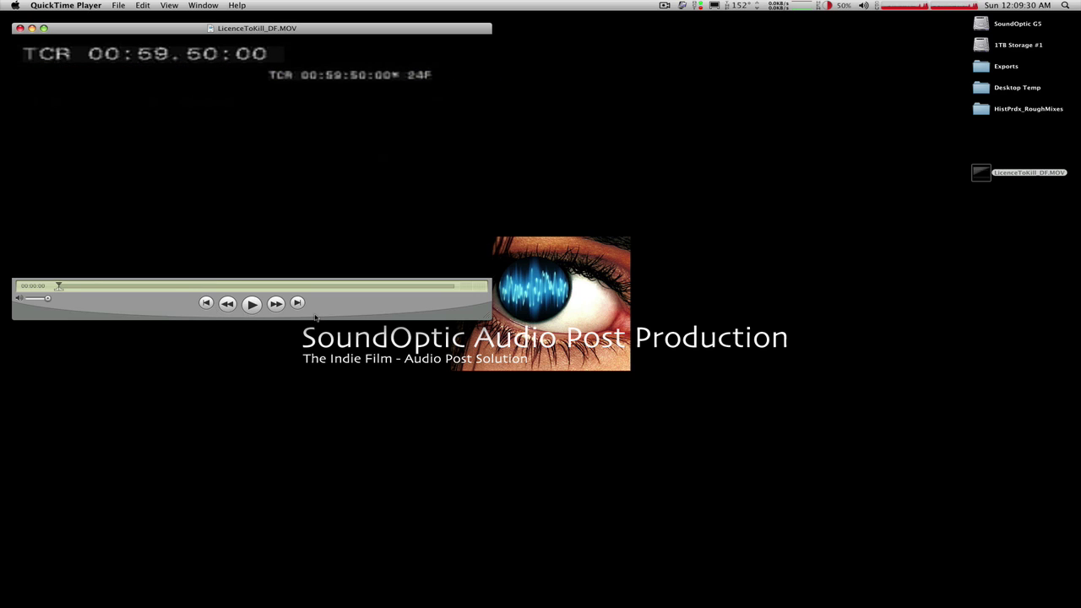
{"action": "key", "text": "super+i"}
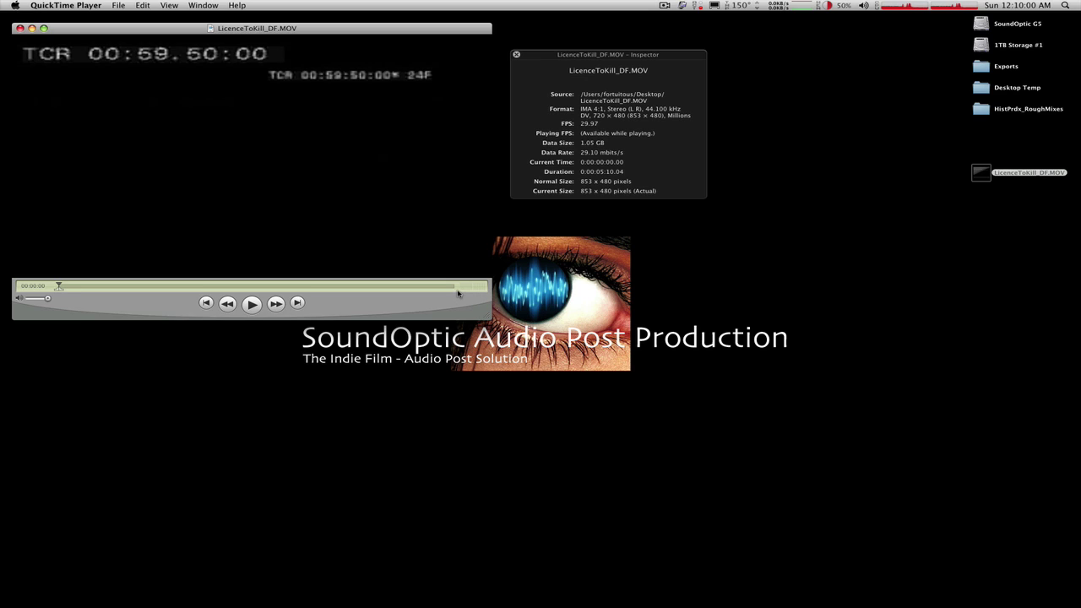
- Play the movie, jump ahead to around 2:30, pause, and scrub back toward timecode 01:01.29:16
{"action": "left_click", "coordinate": [251, 305]}
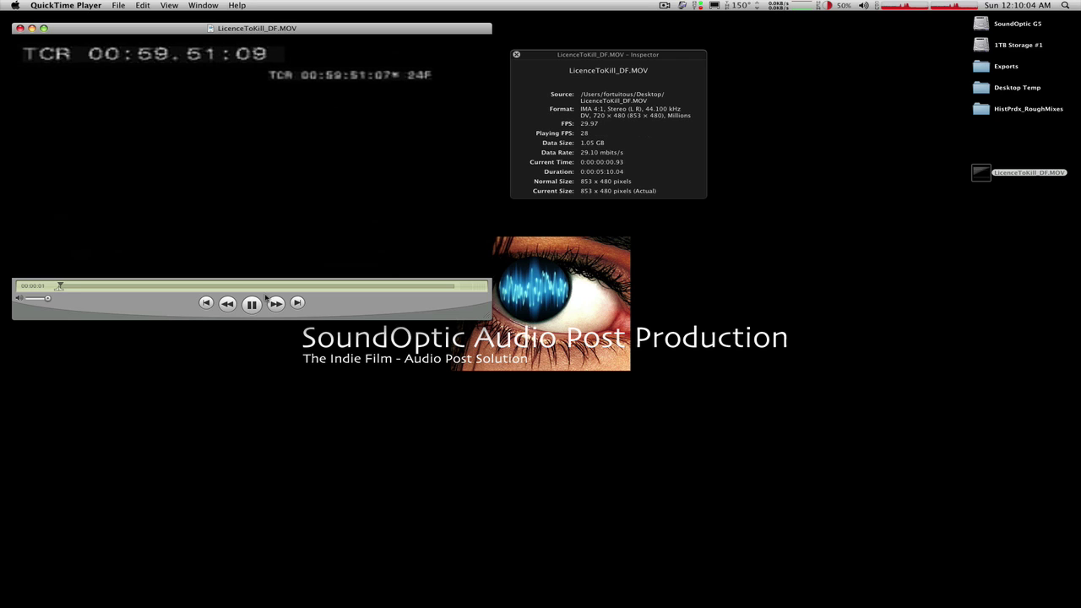
{"action": "left_click", "coordinate": [251, 287]}
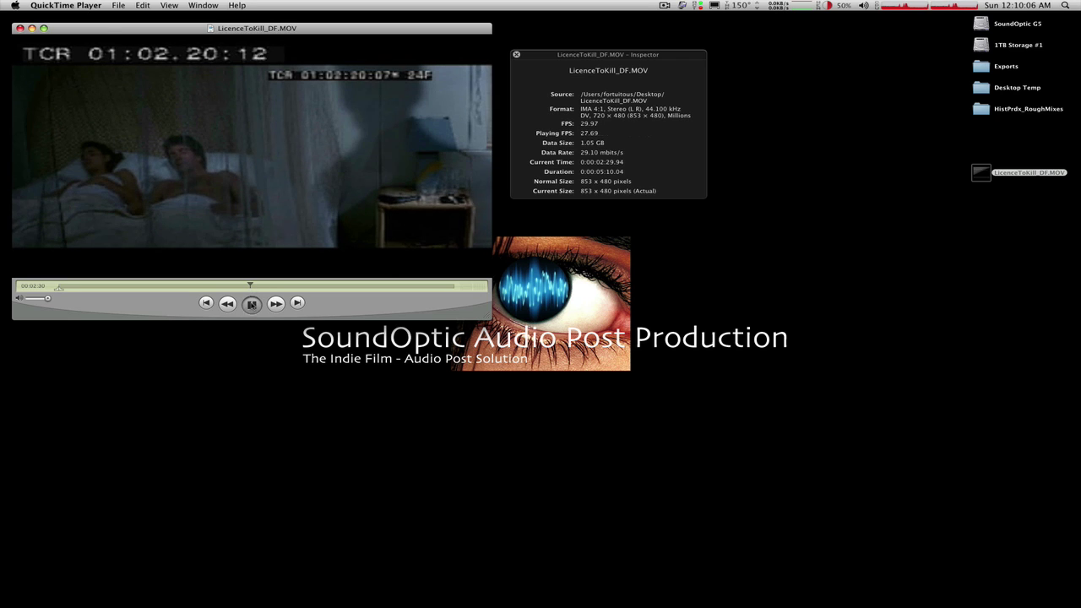
{"action": "left_click", "coordinate": [252, 304]}
{"action": "left_click_drag", "start_coordinate": [251, 287], "coordinate": [185, 287]}
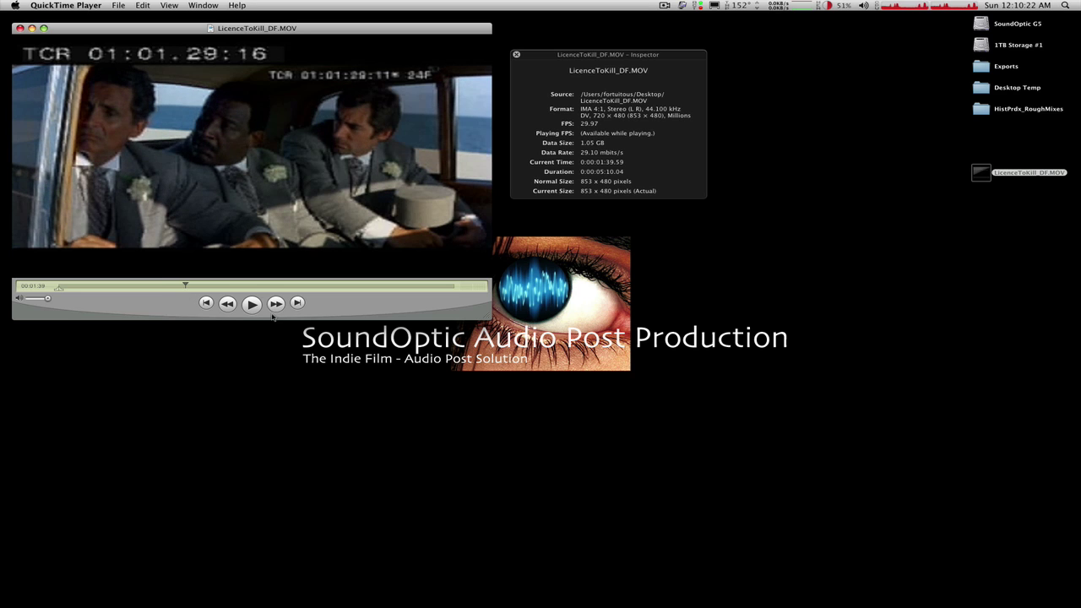
- Scrub back and step frame by frame to the 01:01.00:02 burn-in frame at 0:00:01:10.07
{"action": "left_click_drag", "start_coordinate": [187, 287], "coordinate": [148, 290]}
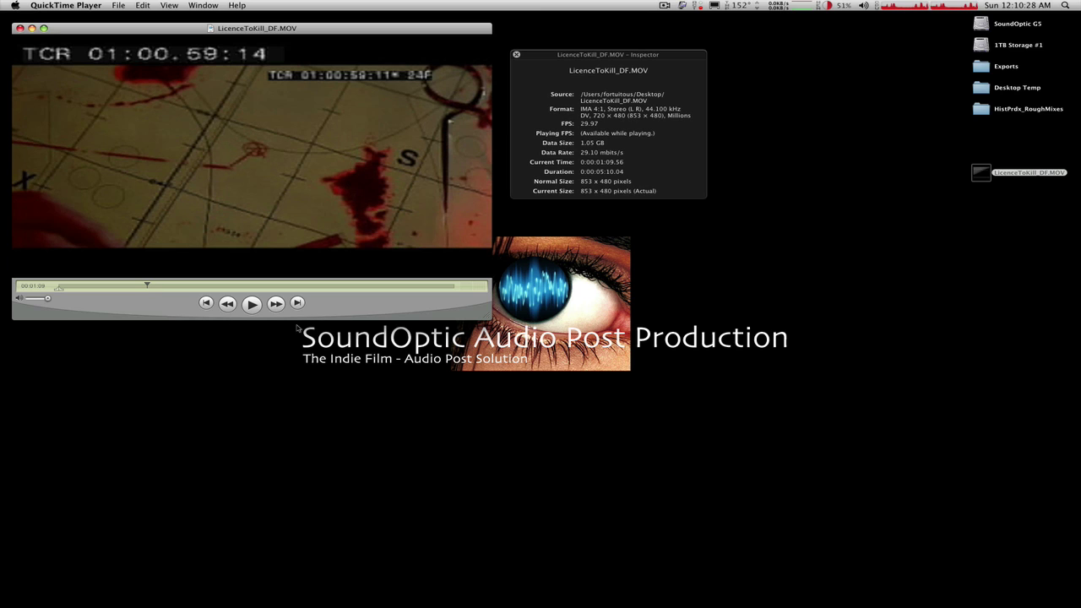
{"action": "key", "text": "Right"}
{"action": "key", "text": "Right"}
{"action": "key", "text": "Right"}
{"action": "key", "text": "Right"}
{"action": "key", "text": "Right"}
{"action": "key", "text": "Right"}
{"action": "key", "text": "Right"}
{"action": "key", "text": "Right"}
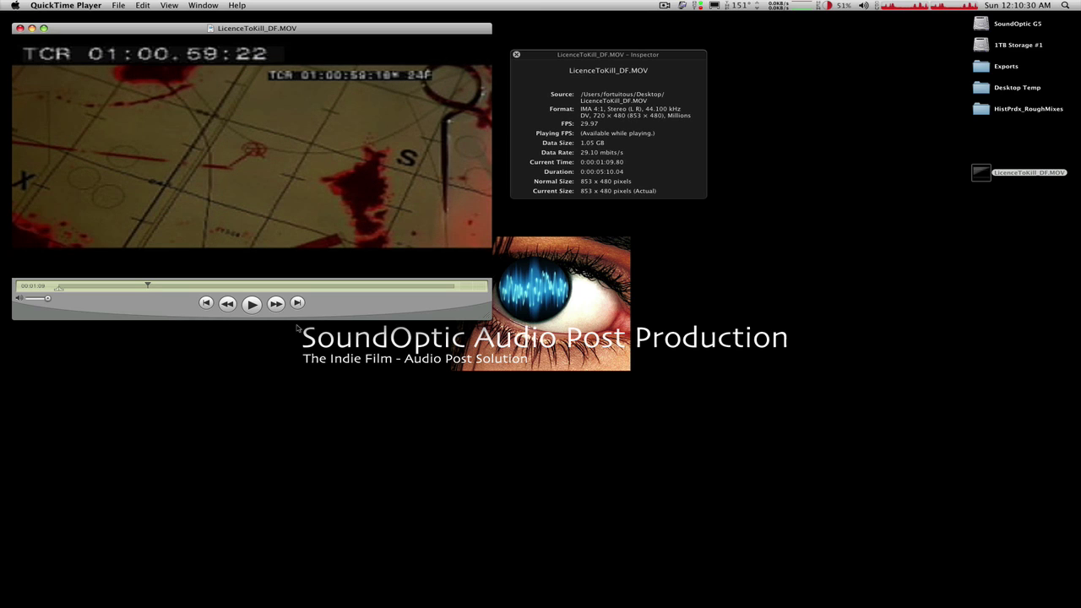
{"action": "key", "text": "Right"}
{"action": "key", "text": "Right"}
{"action": "key", "text": "Right"}
{"action": "key", "text": "Right"}
{"action": "key", "text": "Right"}
{"action": "key", "text": "Right"}
{"action": "key", "text": "Right"}
{"action": "key", "text": "Right"}
{"action": "key", "text": "Left"}
{"action": "key", "text": "Right"}
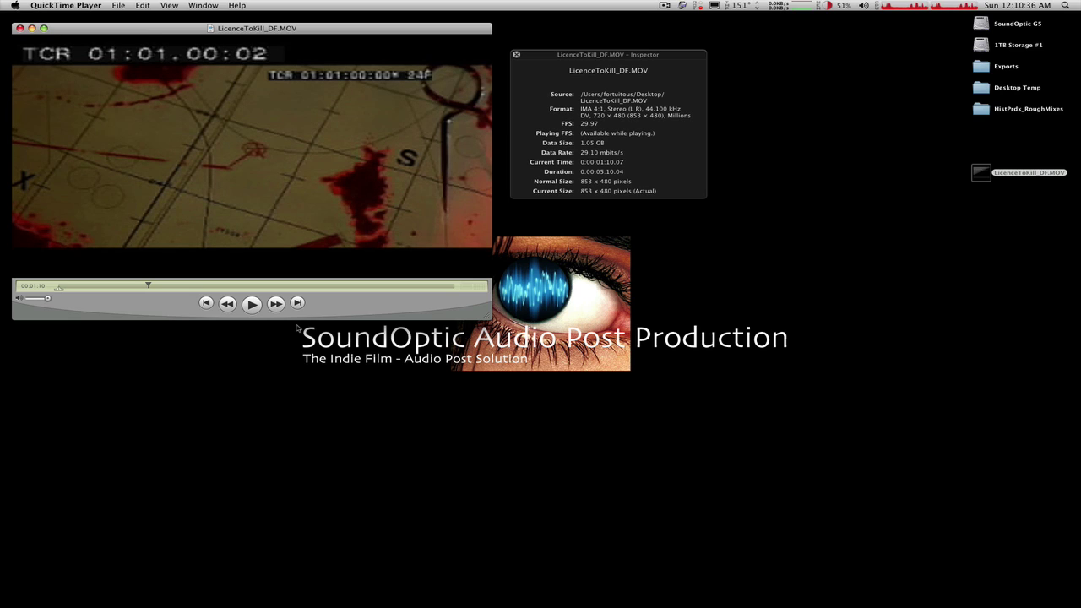
{"action": "key", "text": "Left"}
{"action": "key", "text": "Right"}
{"action": "key", "text": "Left"}
{"action": "key", "text": "Right"}
- Quit QuickTime Player, launch Pro Tools HD and create a blank 48 kHz, 24-bit BWF session
{"action": "left_click", "coordinate": [88, 5]}
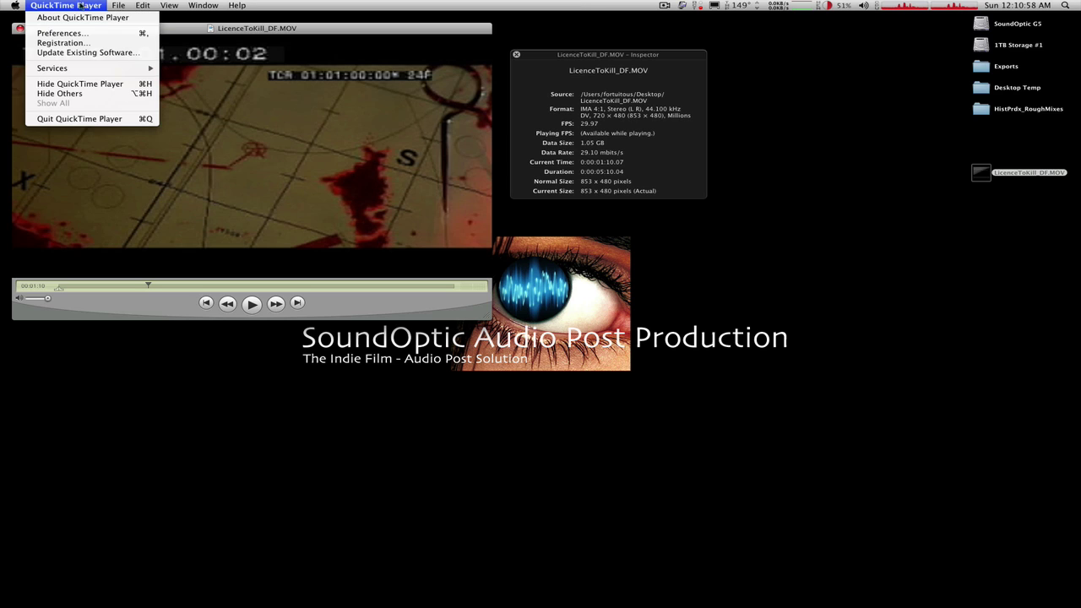
{"action": "left_click", "coordinate": [111, 119]}
{"action": "mouse_move", "coordinate": [279, 595]}
{"action": "left_click", "coordinate": [385, 597]}
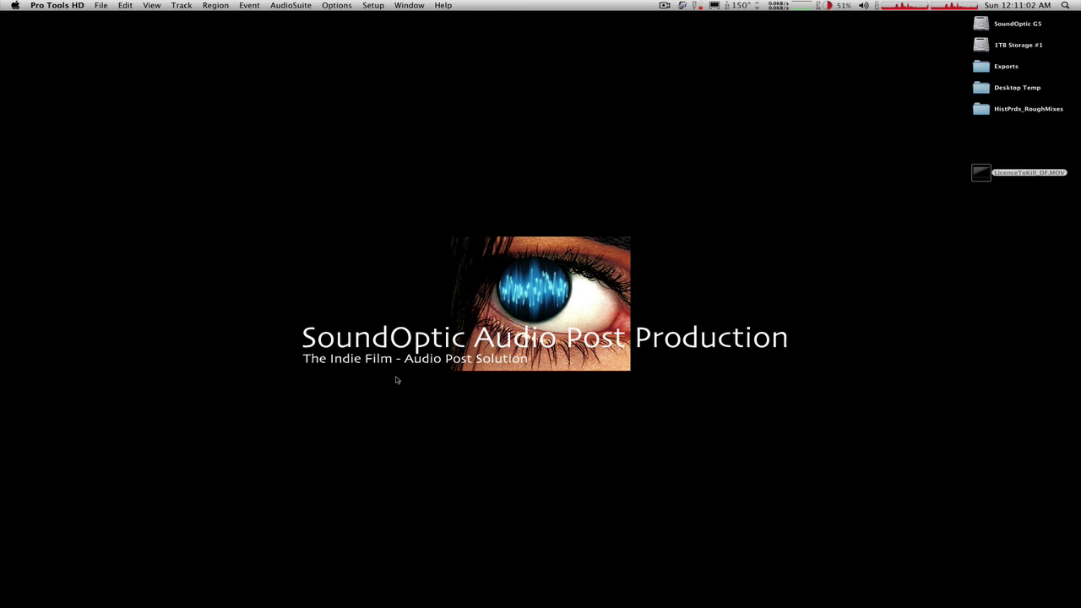
{"action": "key", "text": "super+n"}
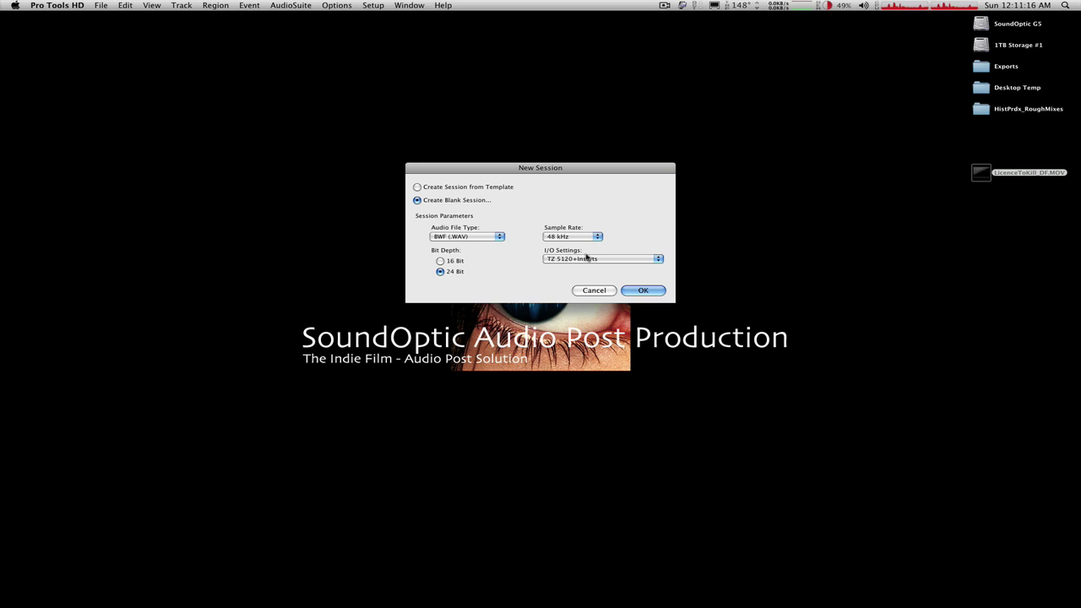
{"action": "left_click", "coordinate": [644, 290]}
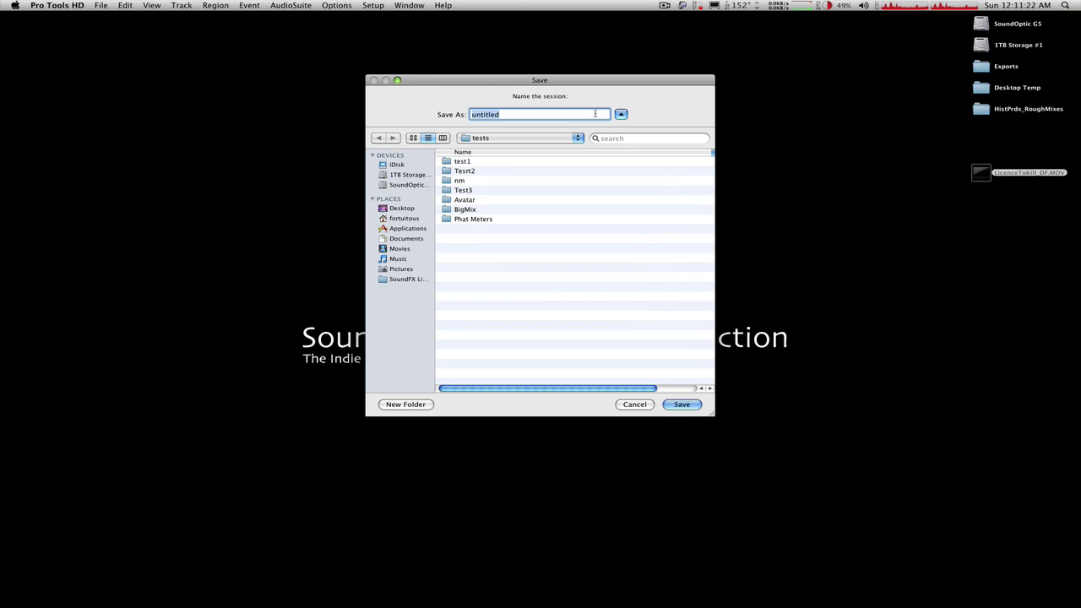
- Name the new session 'Video' and save it in the tests folder
{"action": "type", "text": "Video"}
{"action": "left_click", "coordinate": [526, 140]}
{"action": "left_click", "coordinate": [534, 127]}
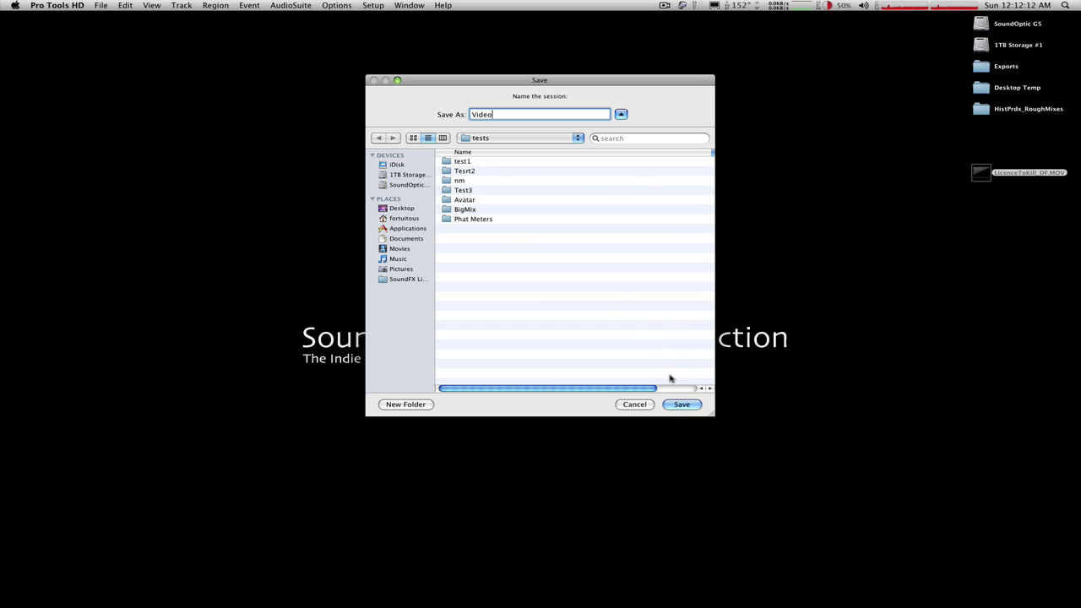
{"action": "left_click", "coordinate": [682, 404]}
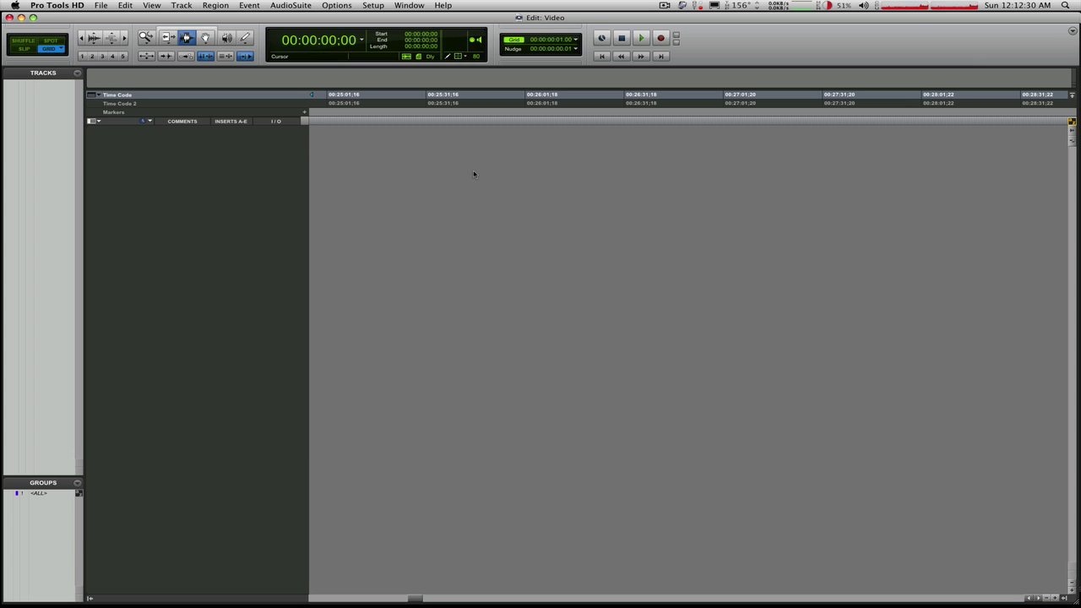
- Set the session's time code rate to 29.97 FPS Drop in Session Setup
{"action": "key", "text": "super+2"}
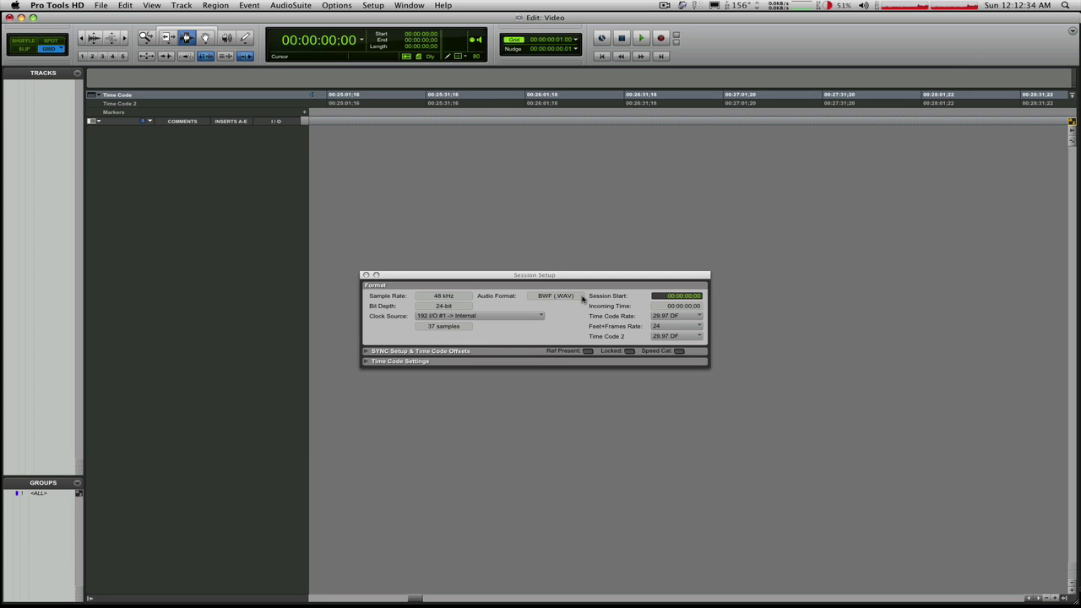
{"action": "left_click", "coordinate": [681, 317]}
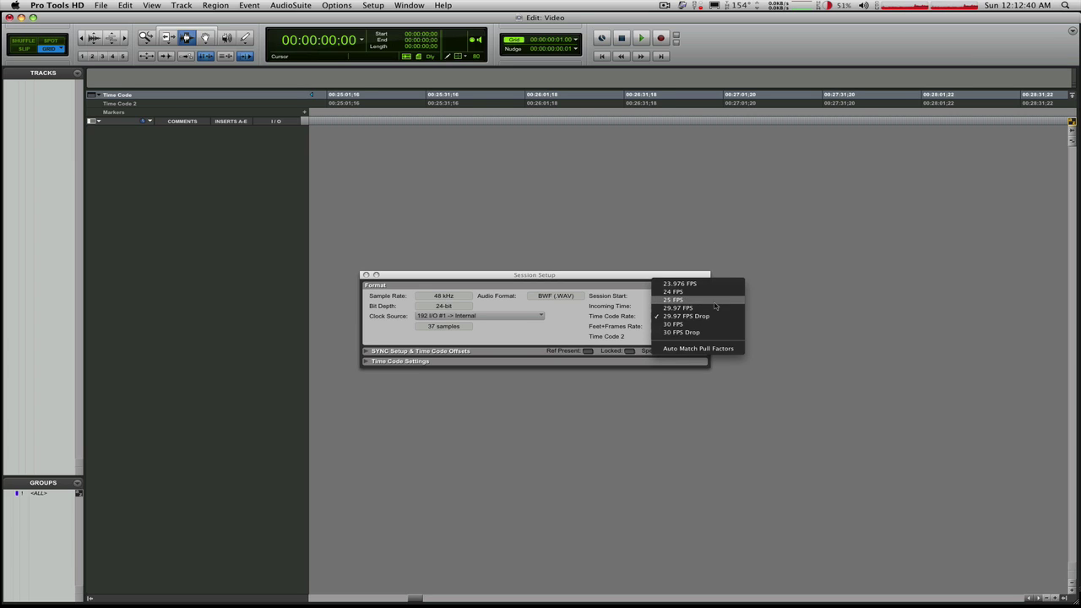
{"action": "left_click", "coordinate": [714, 301]}
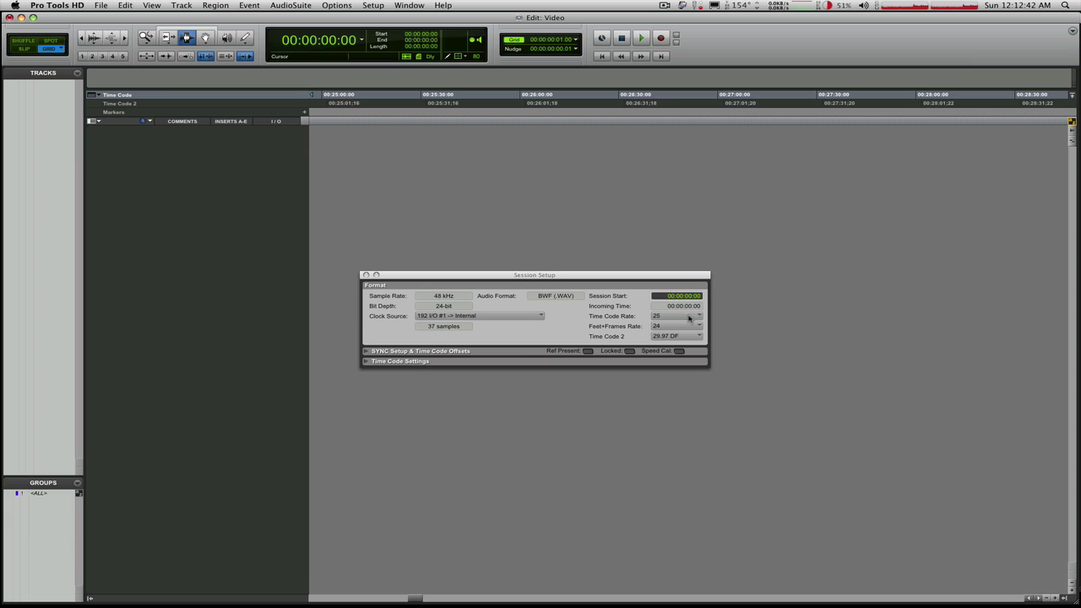
{"action": "left_click", "coordinate": [689, 320]}
{"action": "left_click", "coordinate": [698, 332]}
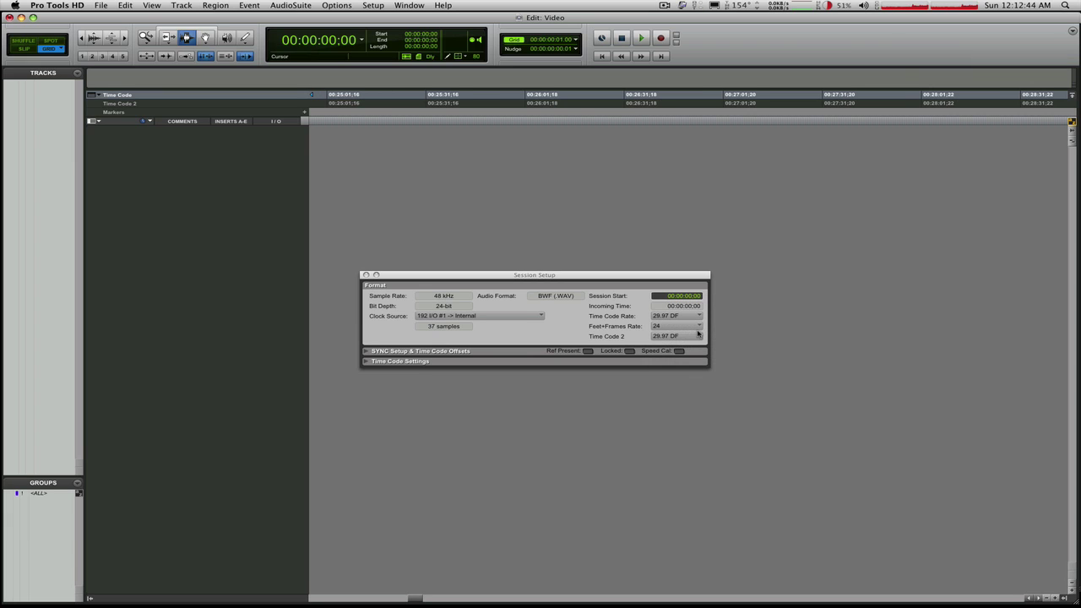
{"action": "left_click", "coordinate": [366, 275]}
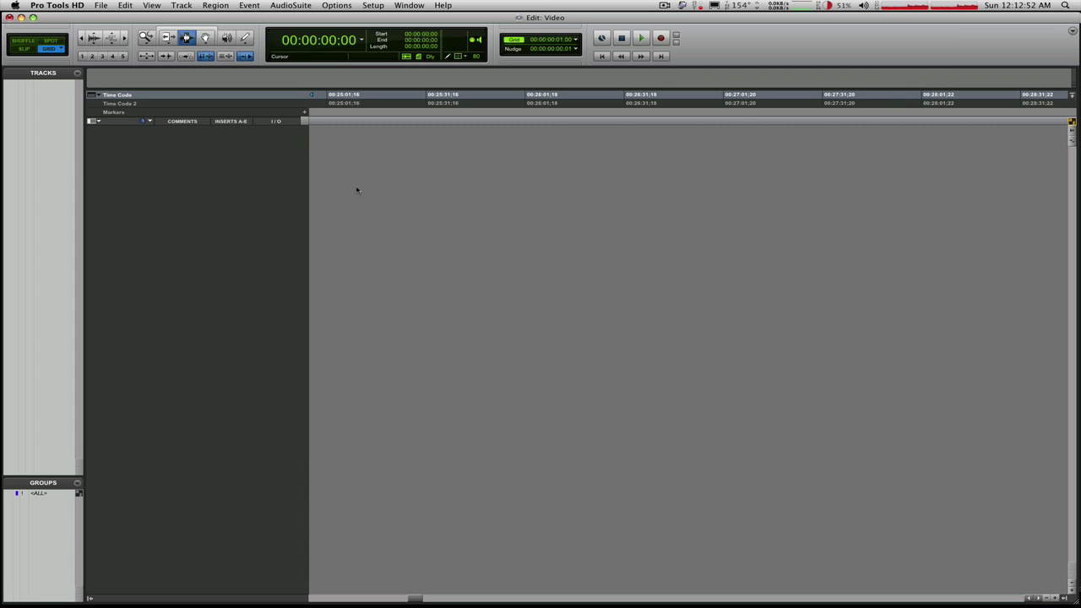
- Import the video file LicenceToKill_DF.MOV from the Desktop
{"action": "left_click", "coordinate": [107, 5]}
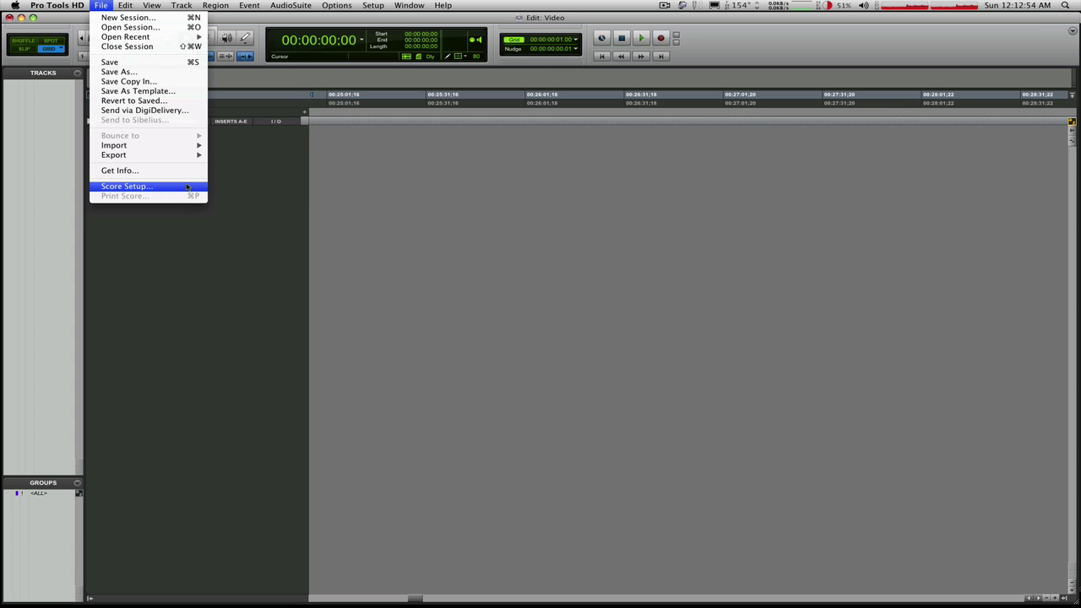
{"action": "mouse_move", "coordinate": [169, 145]}
{"action": "left_click", "coordinate": [274, 181]}
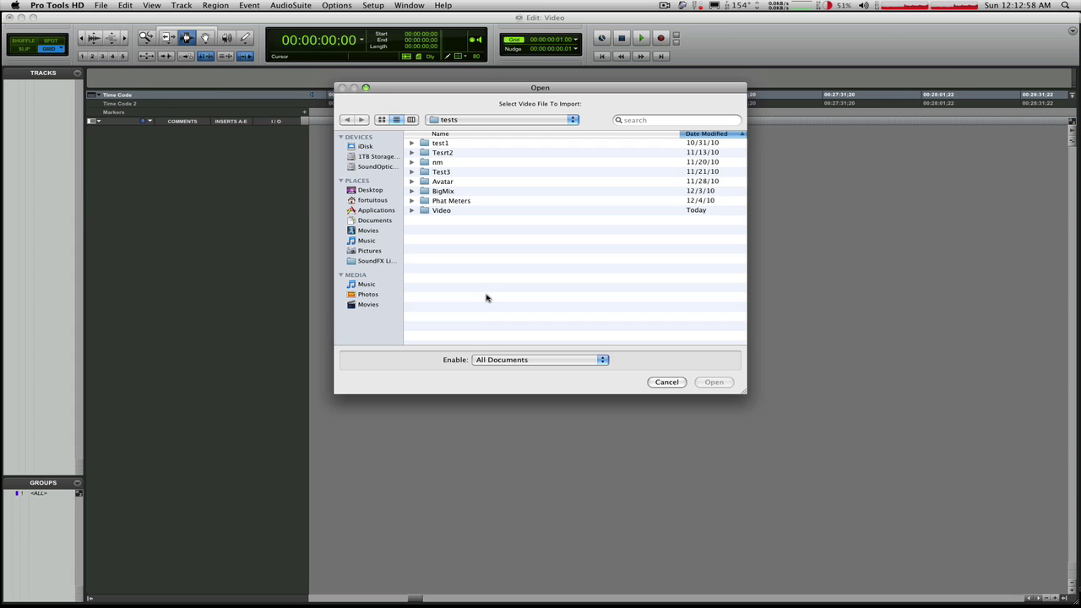
{"action": "left_click", "coordinate": [369, 193]}
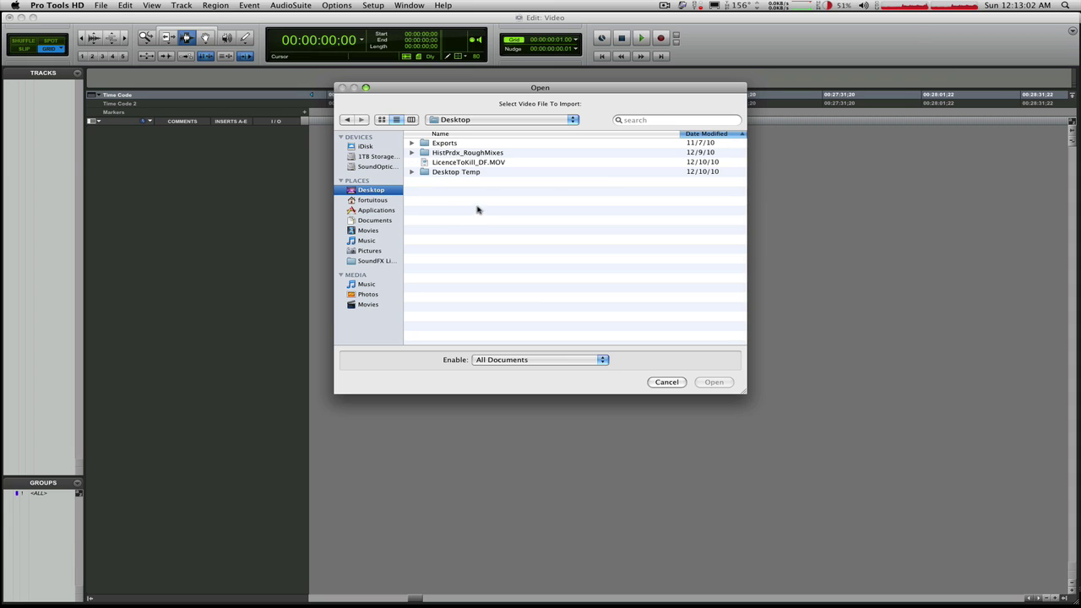
{"action": "left_click", "coordinate": [473, 162]}
{"action": "double_click", "coordinate": [474, 162]}
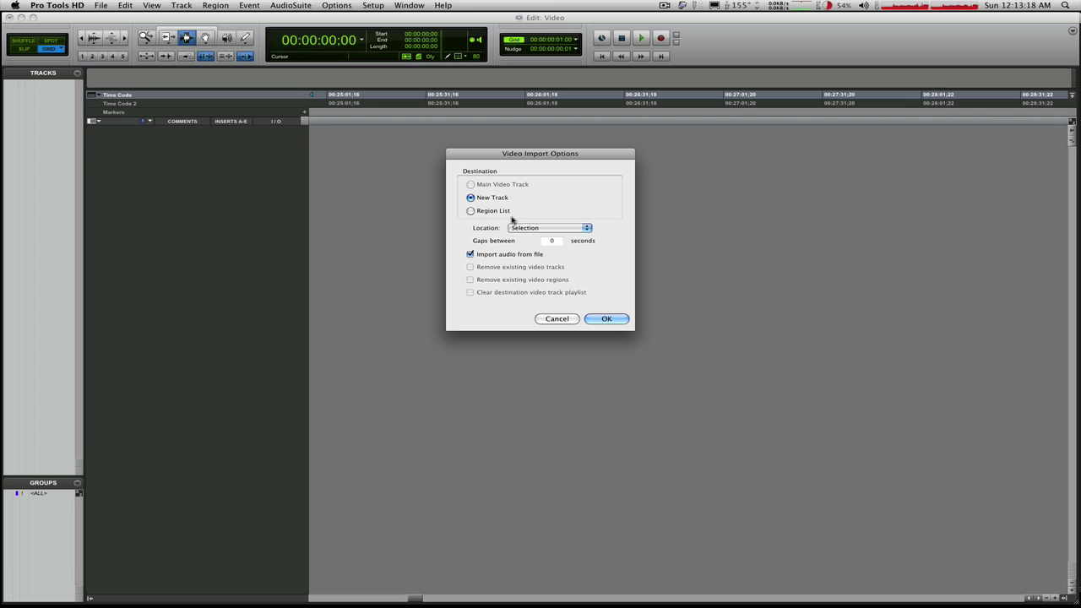
- Import the movie onto a new video track at Selection, keeping its audio import enabled
{"action": "left_click", "coordinate": [584, 227]}
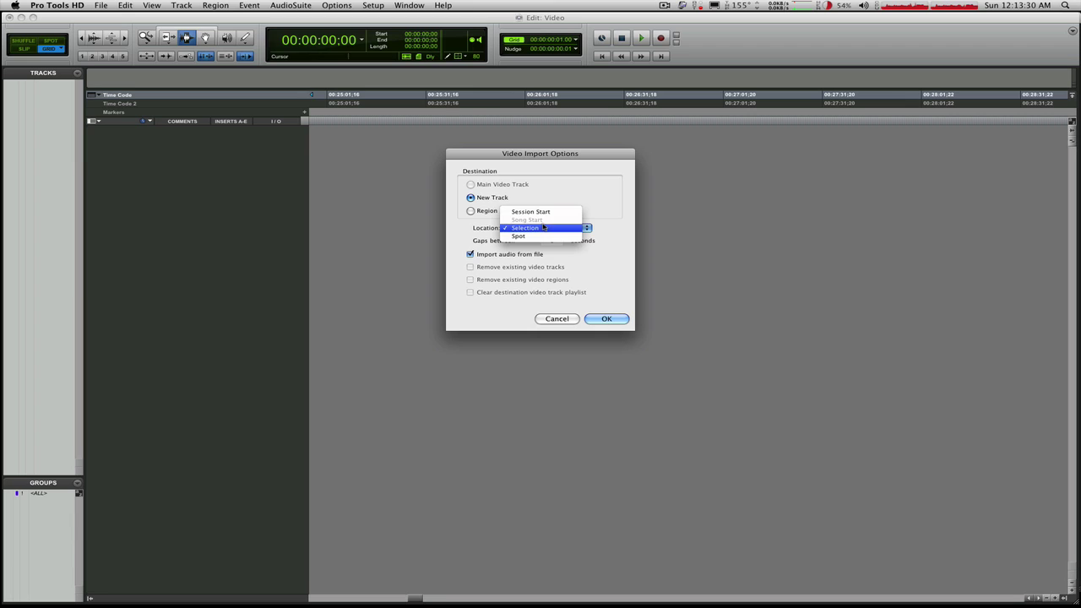
{"action": "left_click", "coordinate": [545, 228]}
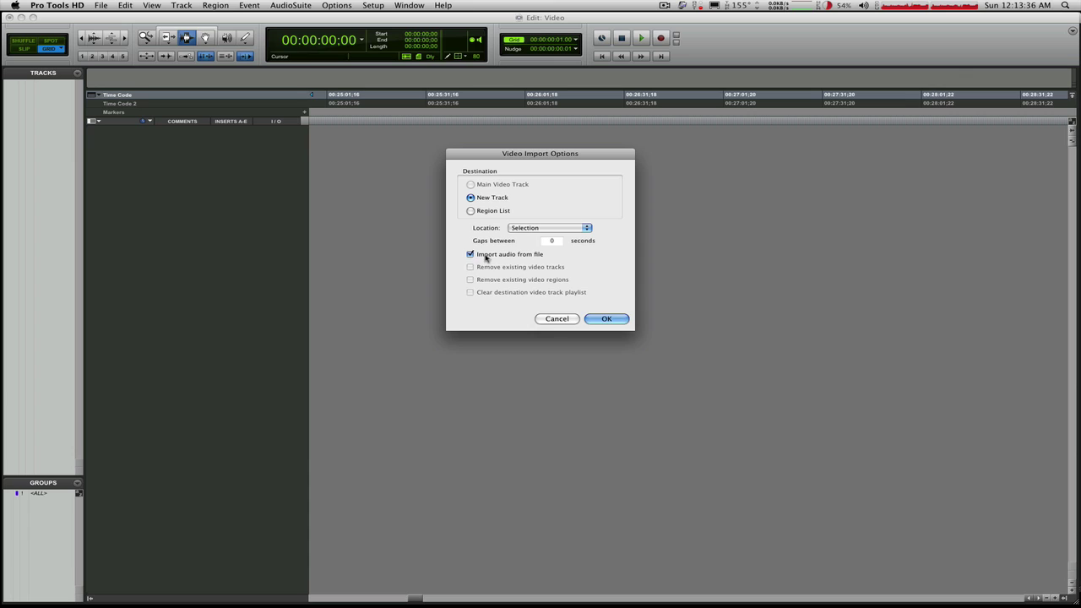
{"action": "left_click", "coordinate": [596, 320]}
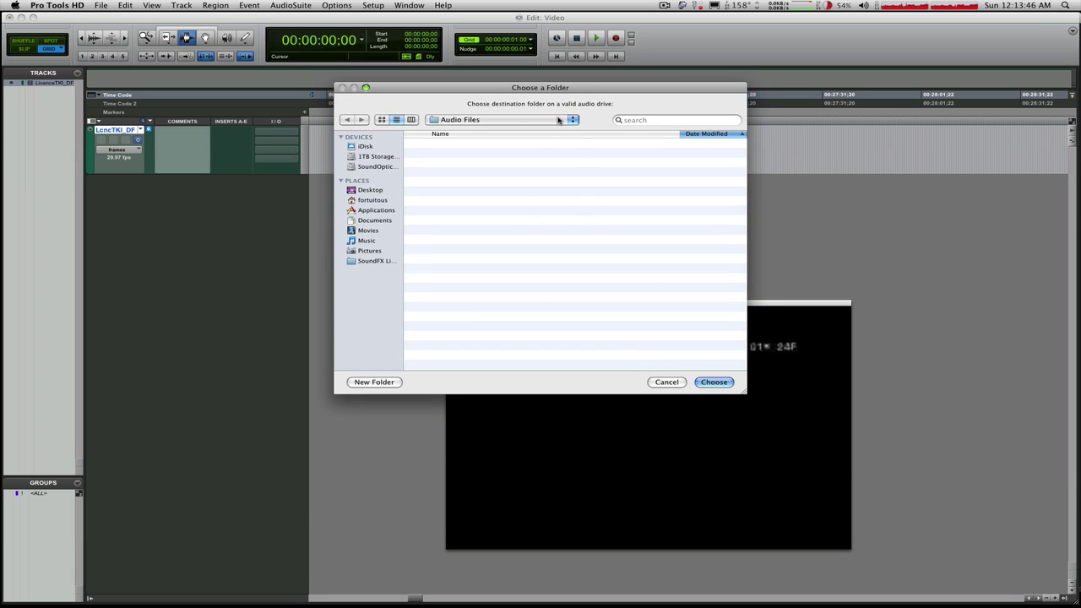
- Save the movie's extracted audio into the Audio Files folder
{"action": "left_click", "coordinate": [562, 119]}
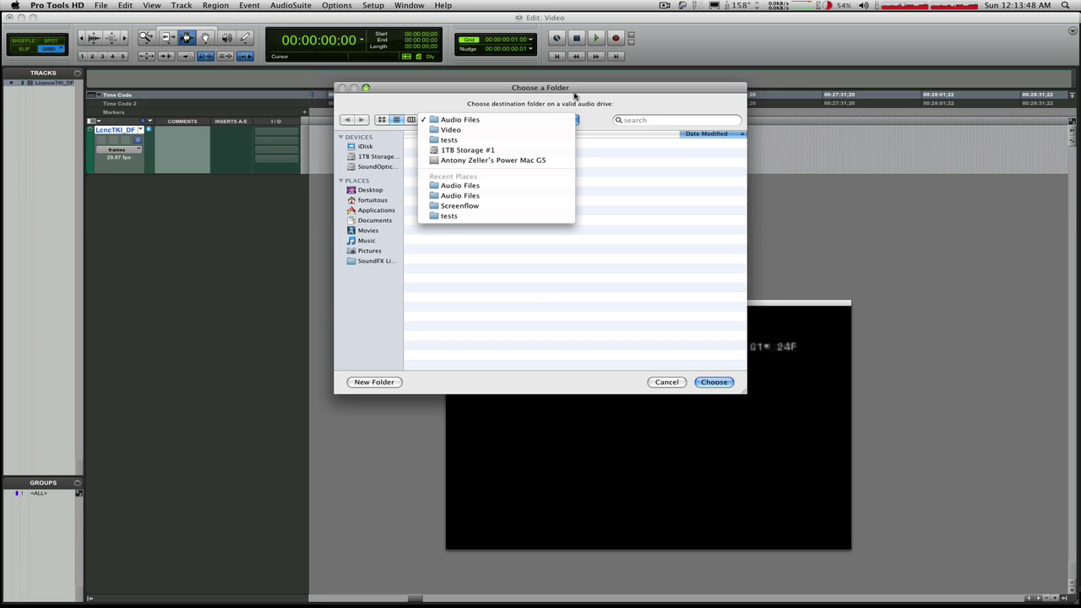
{"action": "left_click", "coordinate": [575, 95]}
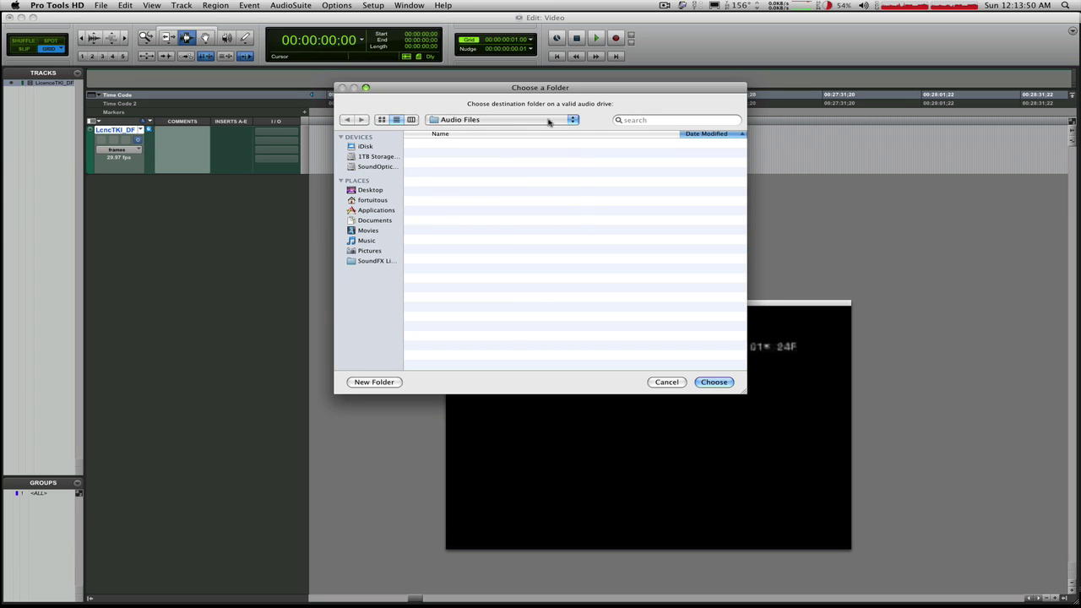
{"action": "left_click", "coordinate": [549, 121]}
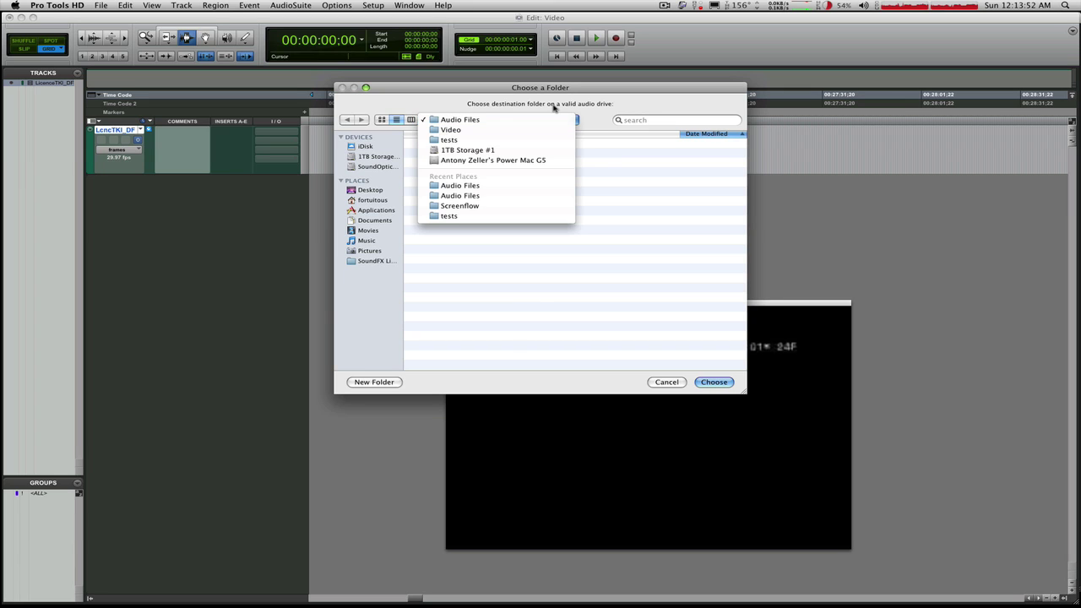
{"action": "left_click", "coordinate": [554, 107]}
{"action": "left_click", "coordinate": [464, 123]}
{"action": "left_click", "coordinate": [448, 103]}
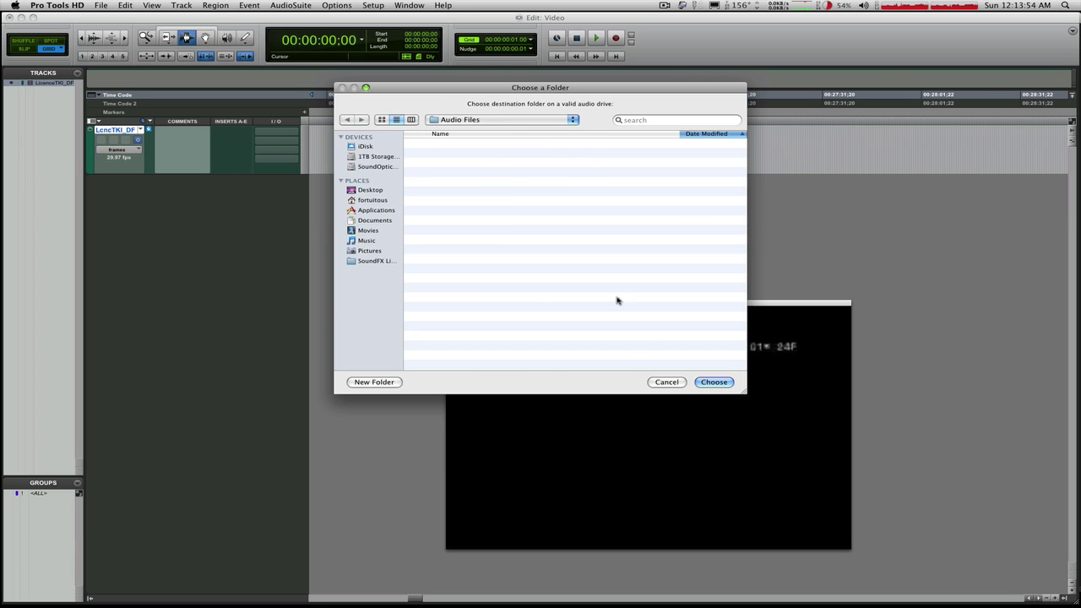
{"action": "left_click", "coordinate": [714, 383]}
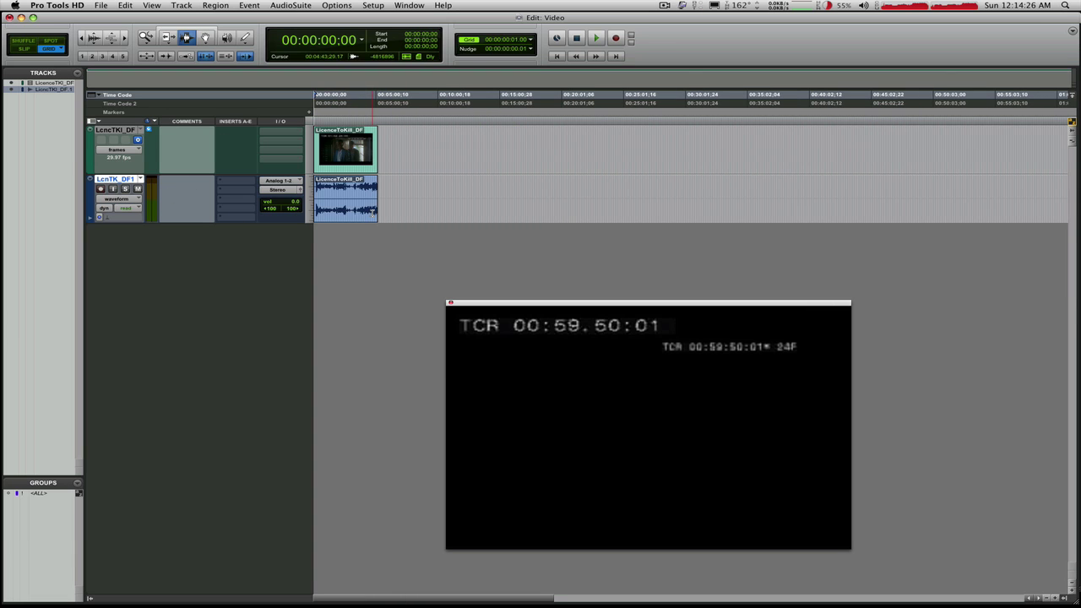
- Zoom out to show the whole seven-minute movie, then play it and rewind toward the start
{"action": "key", "text": "F5"}
{"action": "left_click_drag", "start_coordinate": [404, 212], "coordinate": [316, 211]}
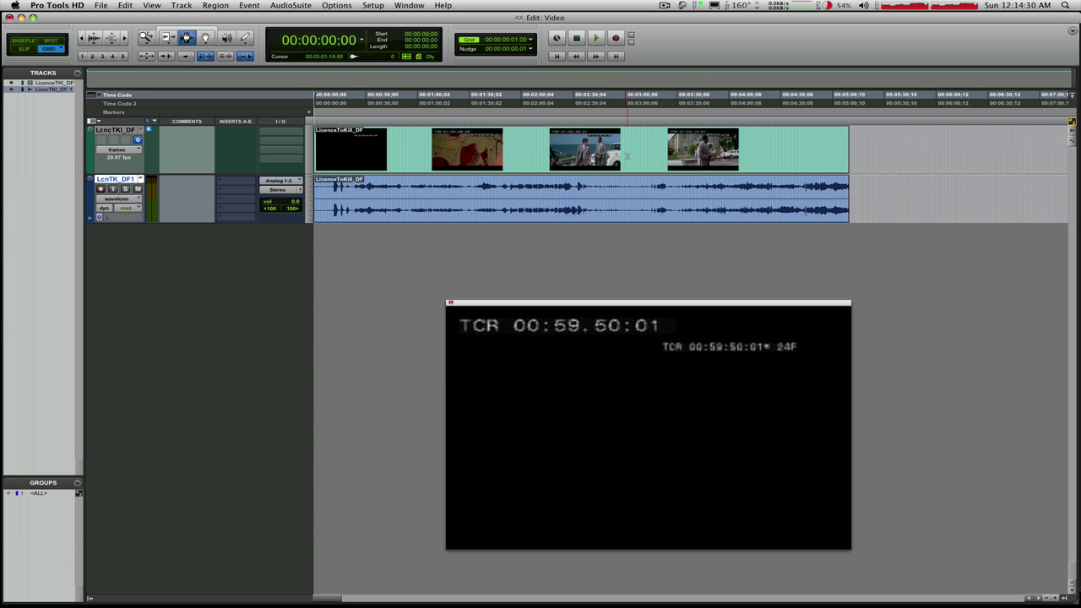
{"action": "left_click", "coordinate": [474, 156]}
{"action": "key", "text": "space"}
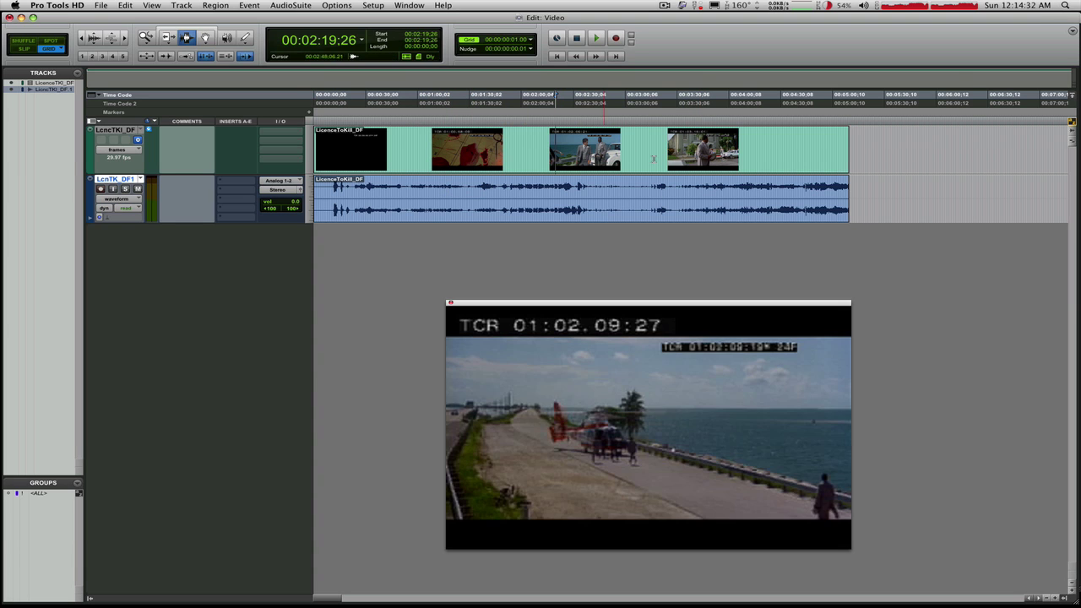
{"action": "key", "text": "KP_1"}
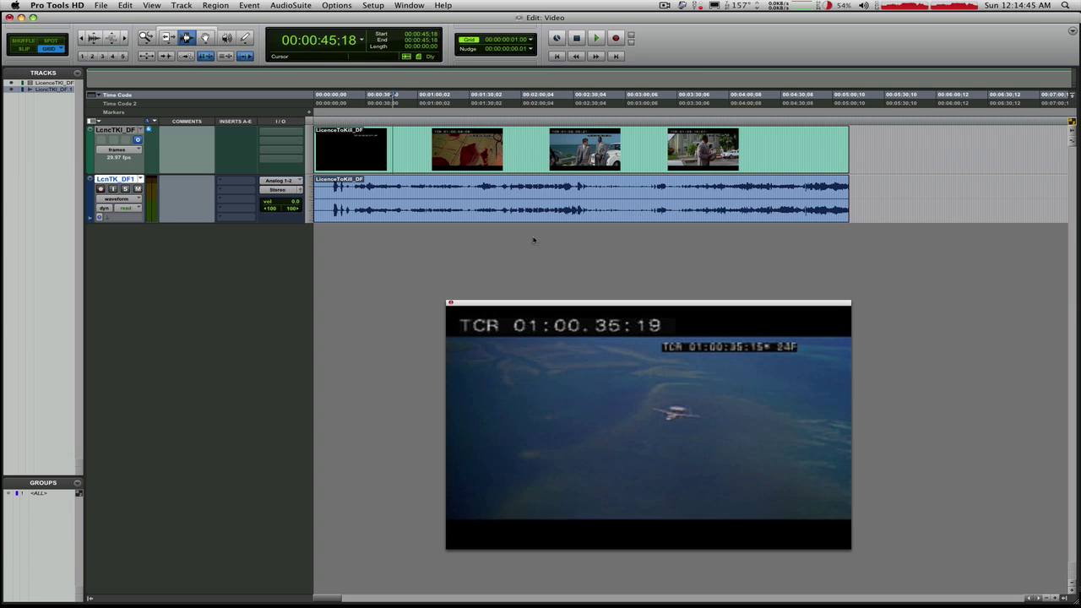
- Show the video track as blocks and park near the start on the MGM logo
{"action": "left_click", "coordinate": [124, 152]}
{"action": "left_click", "coordinate": [117, 142]}
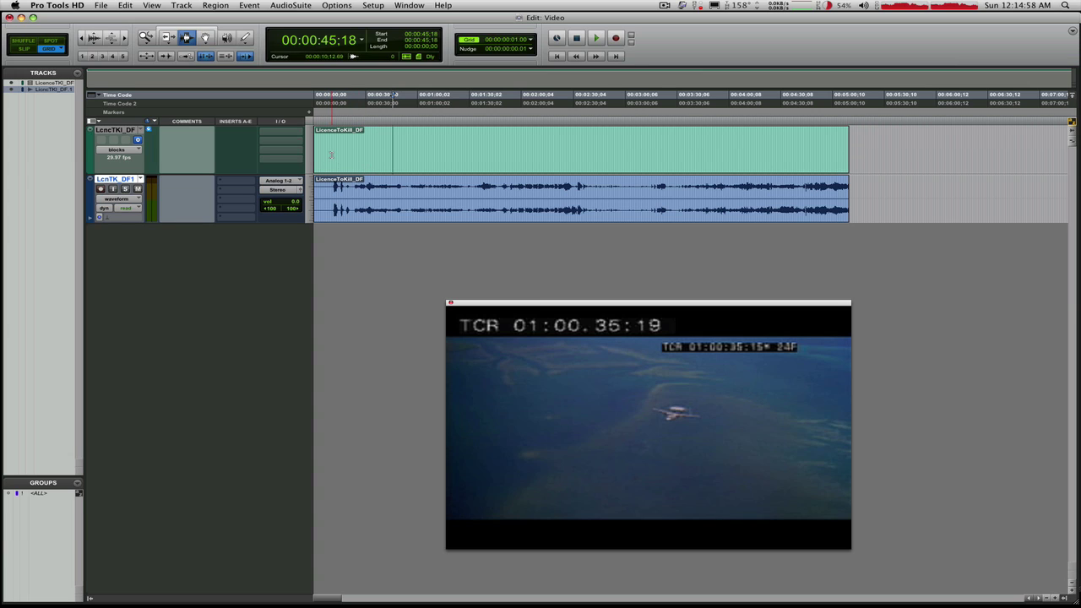
{"action": "left_click", "coordinate": [334, 153]}
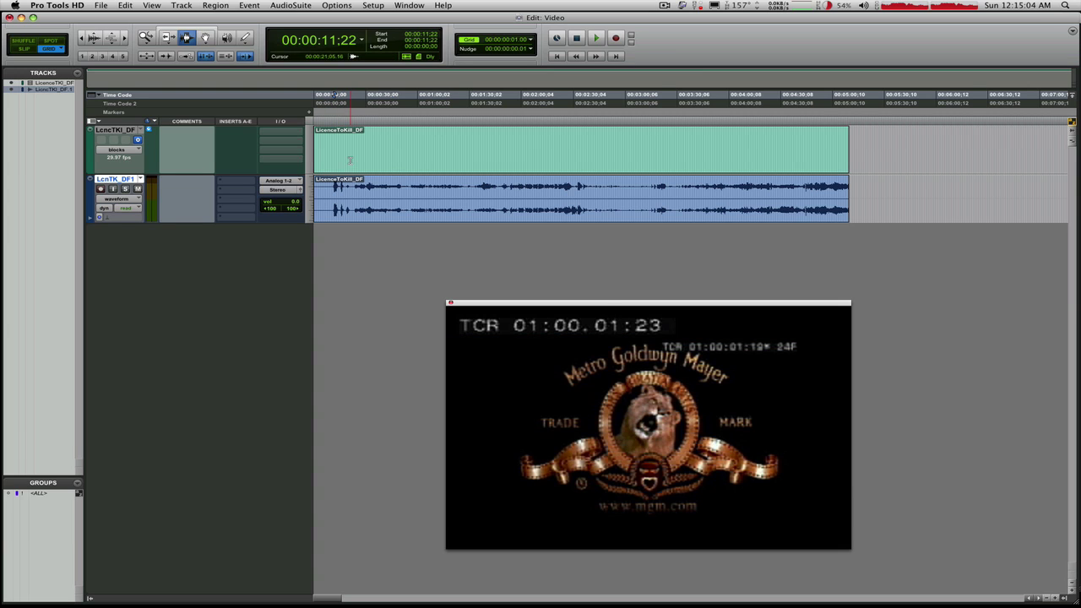
- Zoom into the first 20 seconds and place the edit point where the video reads TCR 01:00:00:03
{"action": "key", "text": "super+]"}
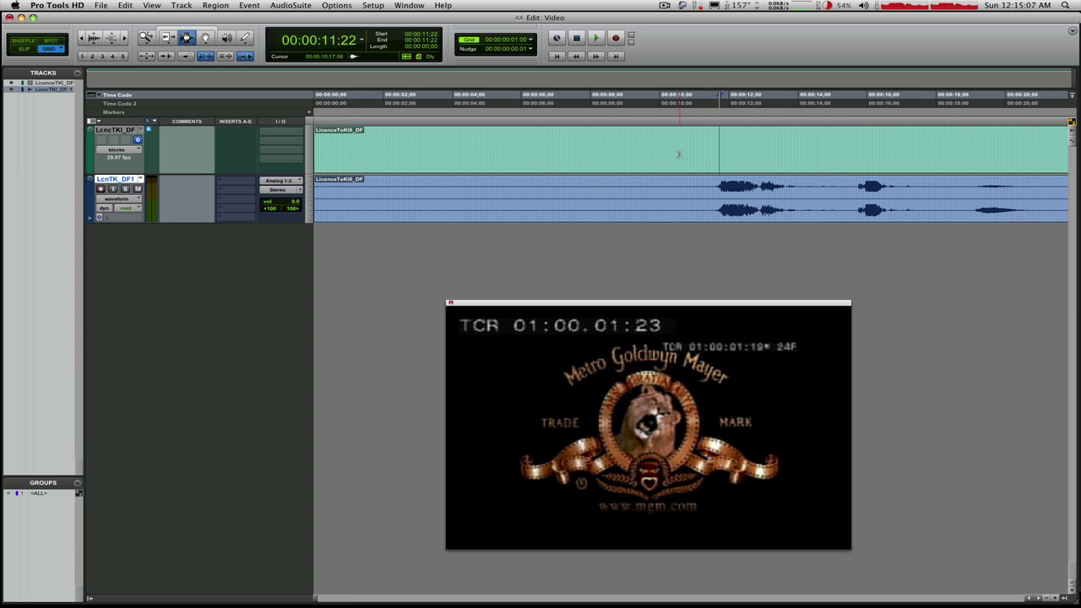
{"action": "left_click", "coordinate": [680, 154]}
{"action": "left_click", "coordinate": [662, 155]}
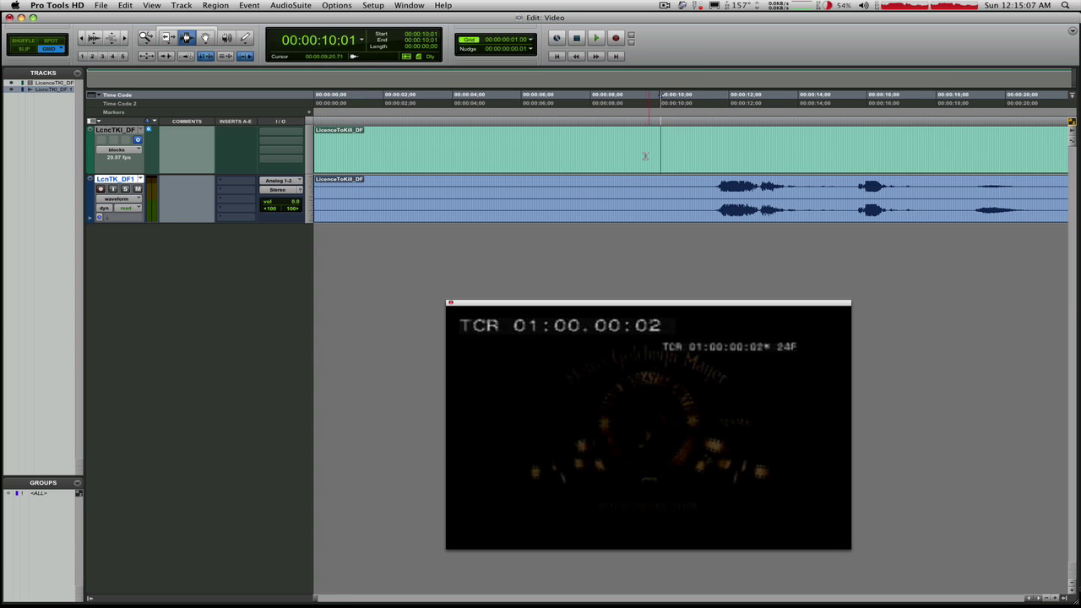
{"action": "left_click", "coordinate": [644, 156]}
{"action": "left_click", "coordinate": [652, 156]}
{"action": "left_click", "coordinate": [656, 156]}
{"action": "left_click", "coordinate": [661, 157]}
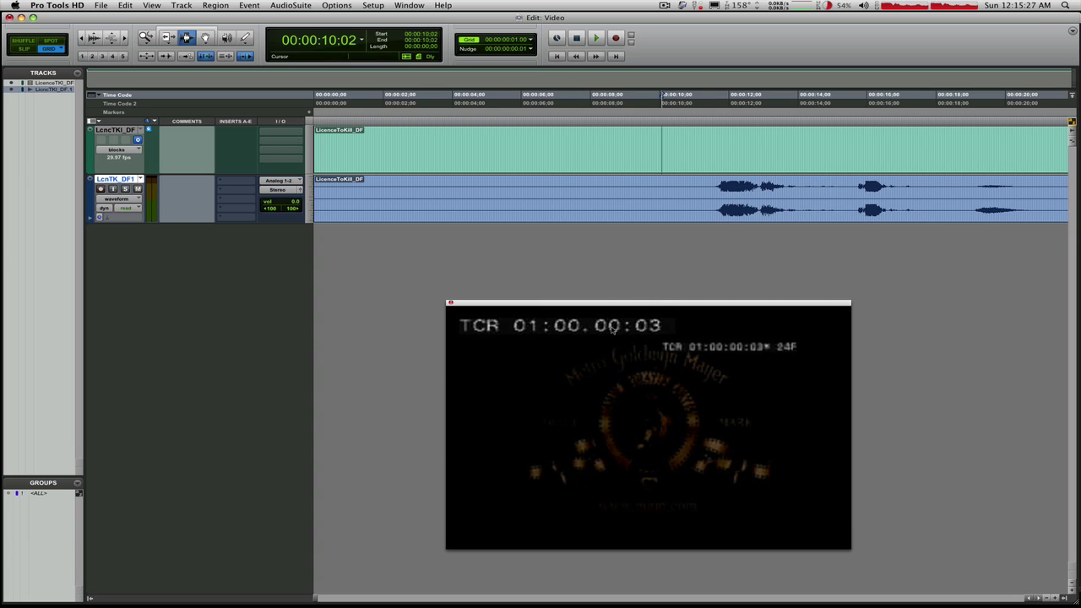
- Set the nudge amount to 1 frame and nudge the edit point onto 00:00:09:29
{"action": "left_click", "coordinate": [532, 48]}
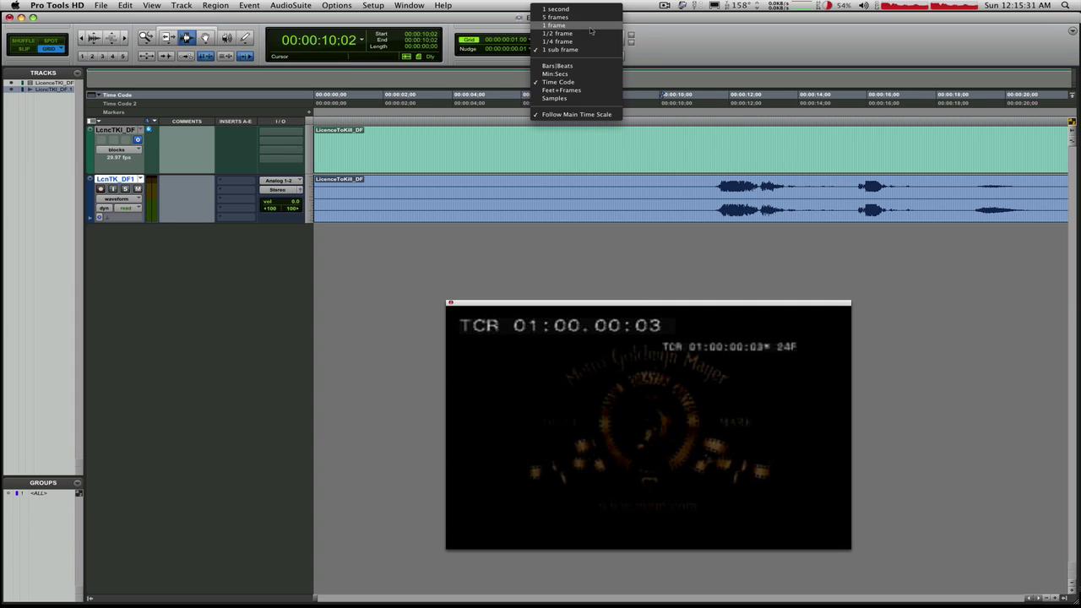
{"action": "left_click", "coordinate": [560, 26]}
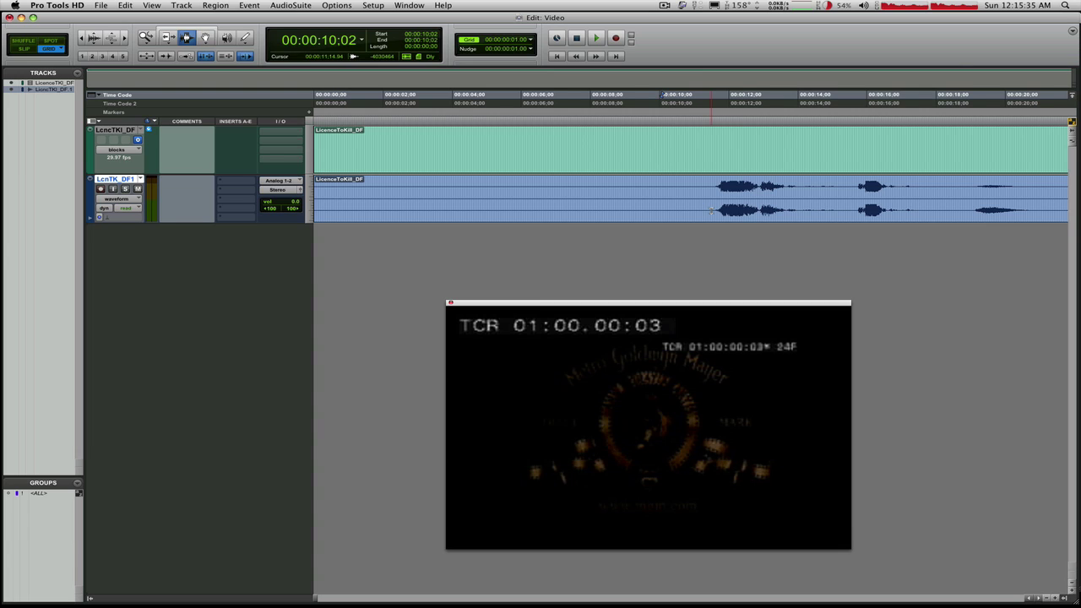
{"action": "key", "text": "plus"}
{"action": "key", "text": "plus"}
{"action": "key", "text": "minus"}
{"action": "key", "text": "minus"}
{"action": "key", "text": "minus"}
{"action": "key", "text": "minus"}
{"action": "key", "text": "minus"}
{"action": "key", "text": "minus"}
{"action": "key", "text": "plus"}
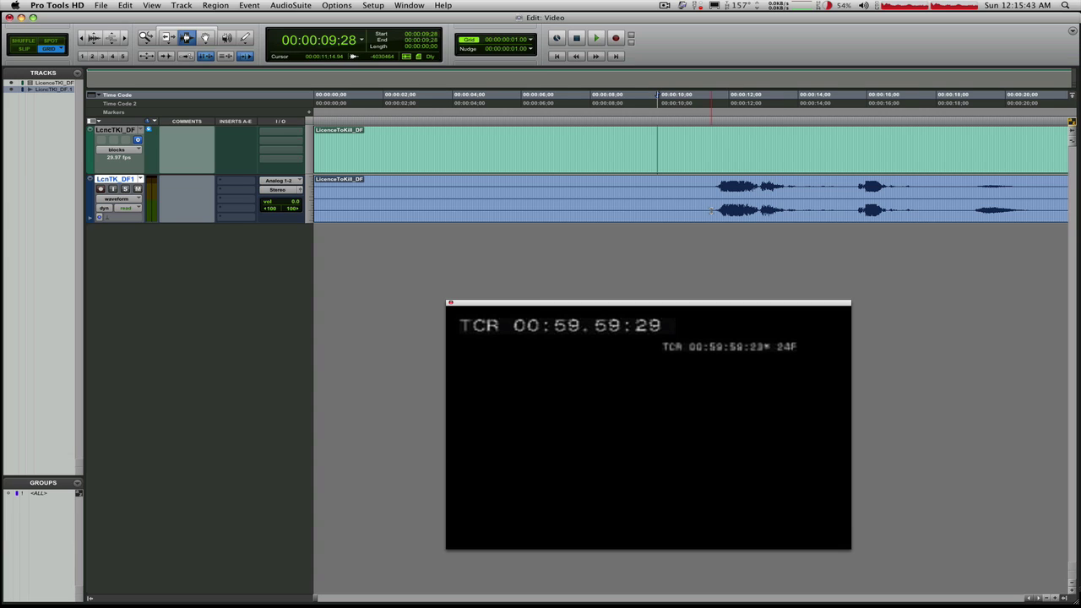
{"action": "key", "text": "plus"}
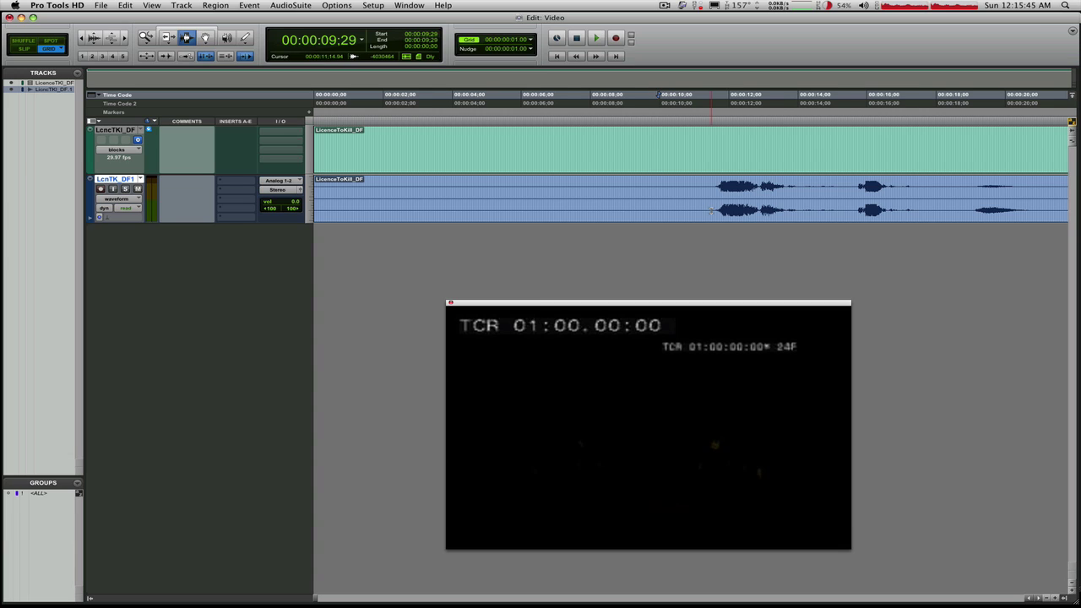
- Switch nudge to 1/4 frame and nudge back and forth to check the 01:00:00:00 frame
{"action": "left_click", "coordinate": [533, 49]}
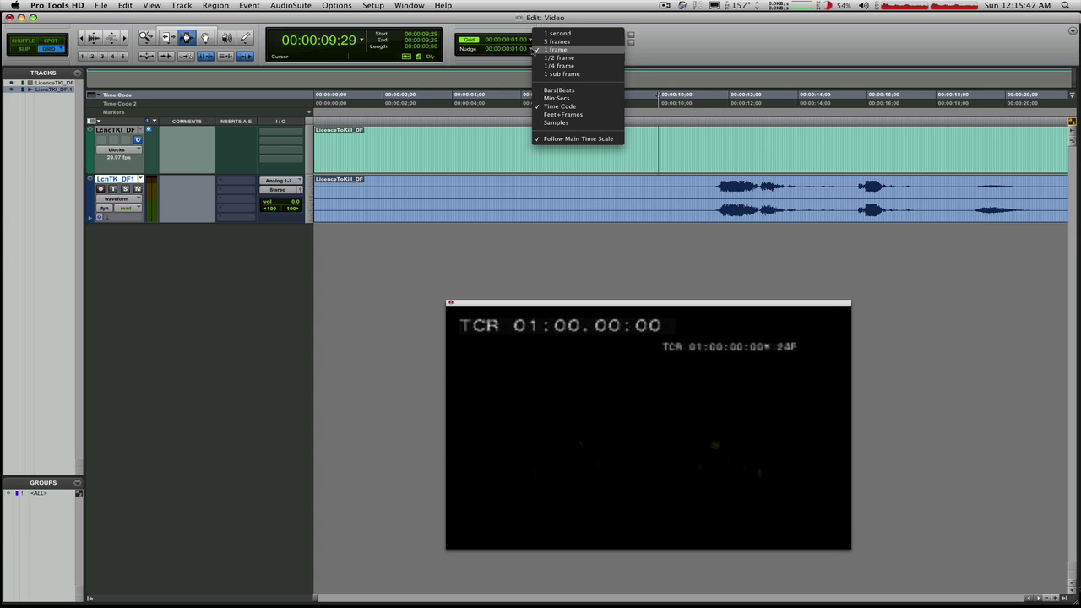
{"action": "left_click", "coordinate": [558, 66]}
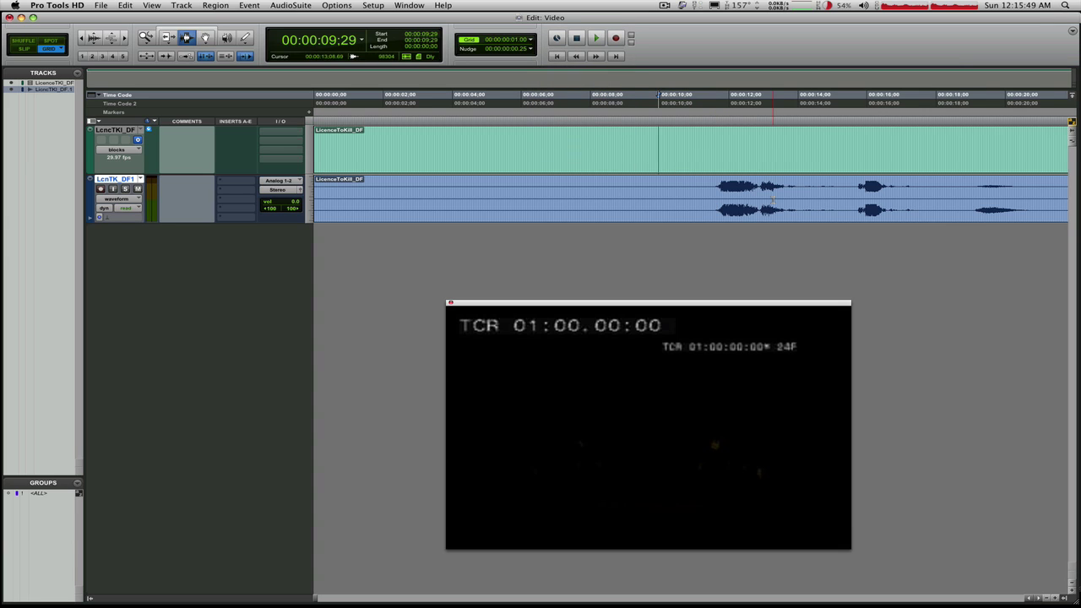
{"action": "key", "text": "minus"}
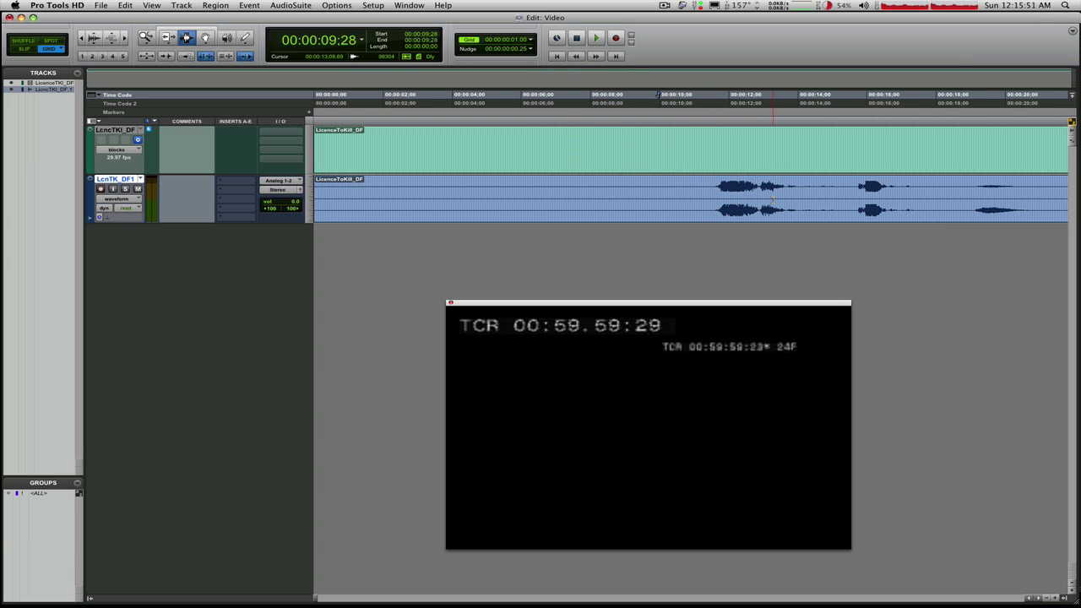
{"action": "key", "text": "plus"}
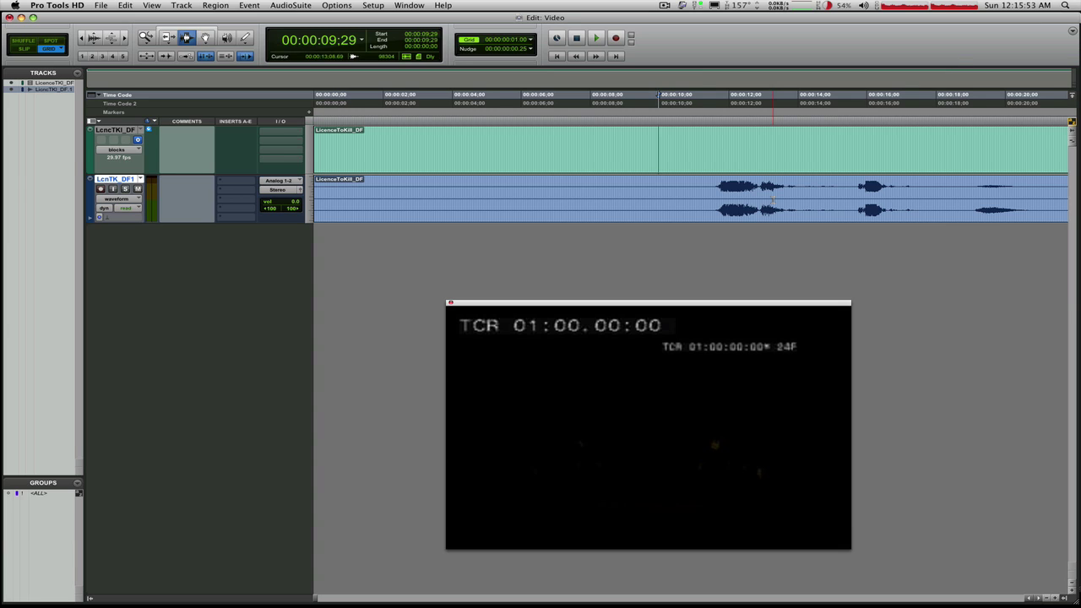
{"action": "key", "text": "minus"}
{"action": "key", "text": "plus"}
- Set nudge to 1 sub frame and nudge back and forth, ending on the 01:00:00:00 frame
{"action": "left_click", "coordinate": [531, 49]}
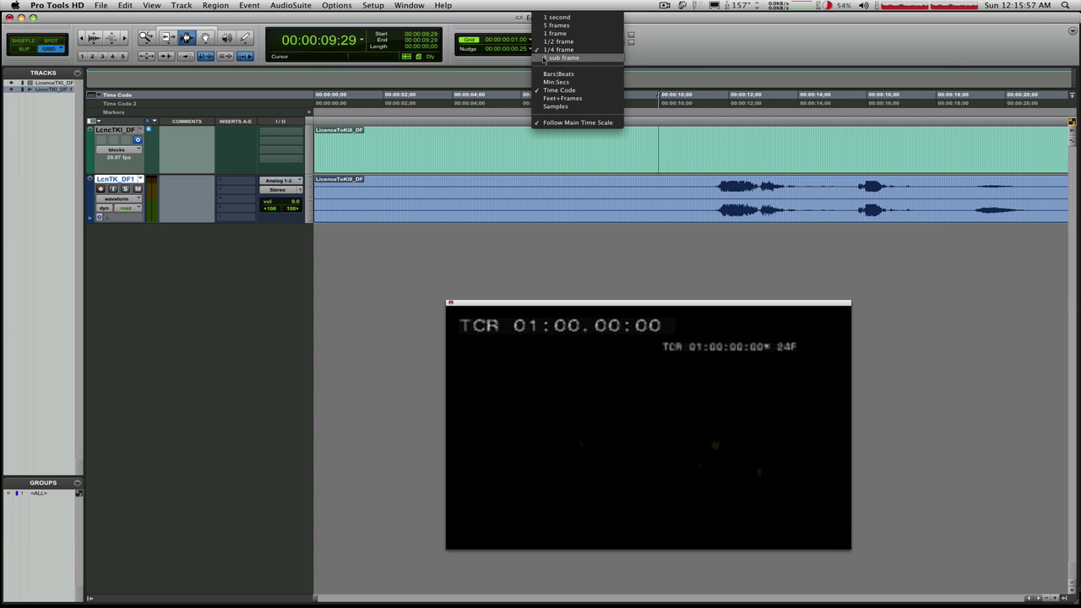
{"action": "left_click", "coordinate": [548, 58]}
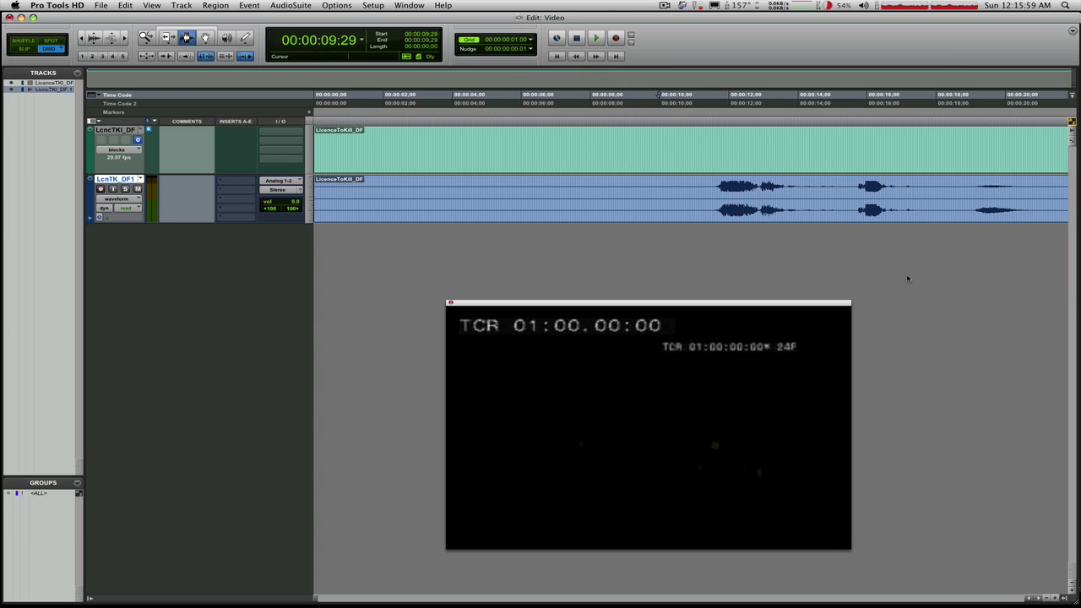
{"action": "key", "text": "minus"}
{"action": "key", "text": "plus"}
{"action": "key", "text": "minus"}
{"action": "key", "text": "plus"}
{"action": "key", "text": "minus"}
{"action": "key", "text": "plus"}
{"action": "key", "text": "minus"}
{"action": "key", "text": "plus"}
{"action": "key", "text": "minus"}
{"action": "key", "text": "plus"}
- In Slip mode, step back and forward a frame to confirm 01:00:00:00, then switch to Spot mode
{"action": "left_click", "coordinate": [28, 49]}
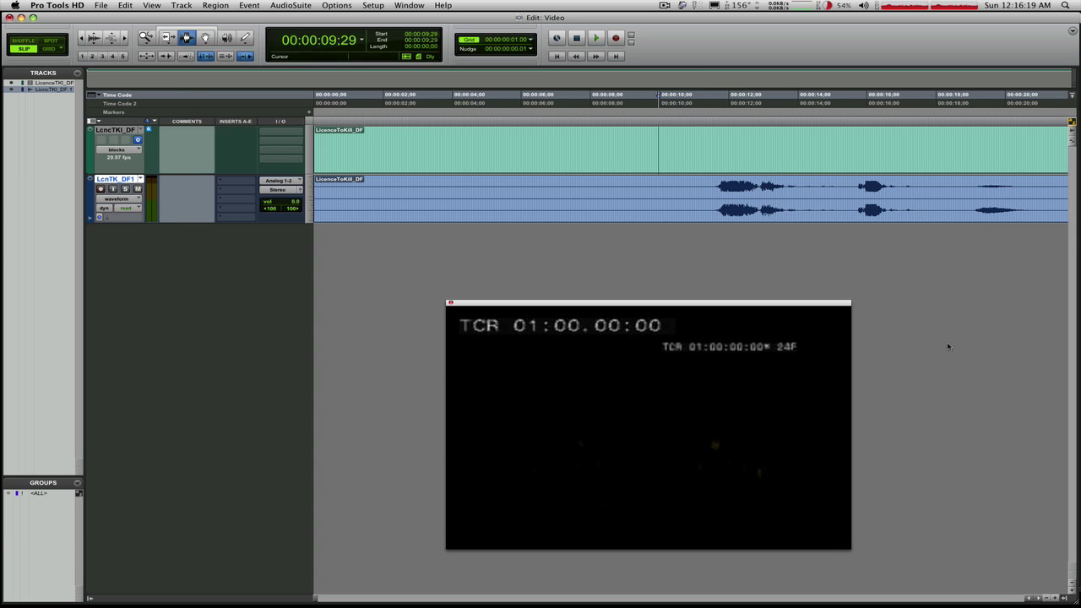
{"action": "key", "text": "minus"}
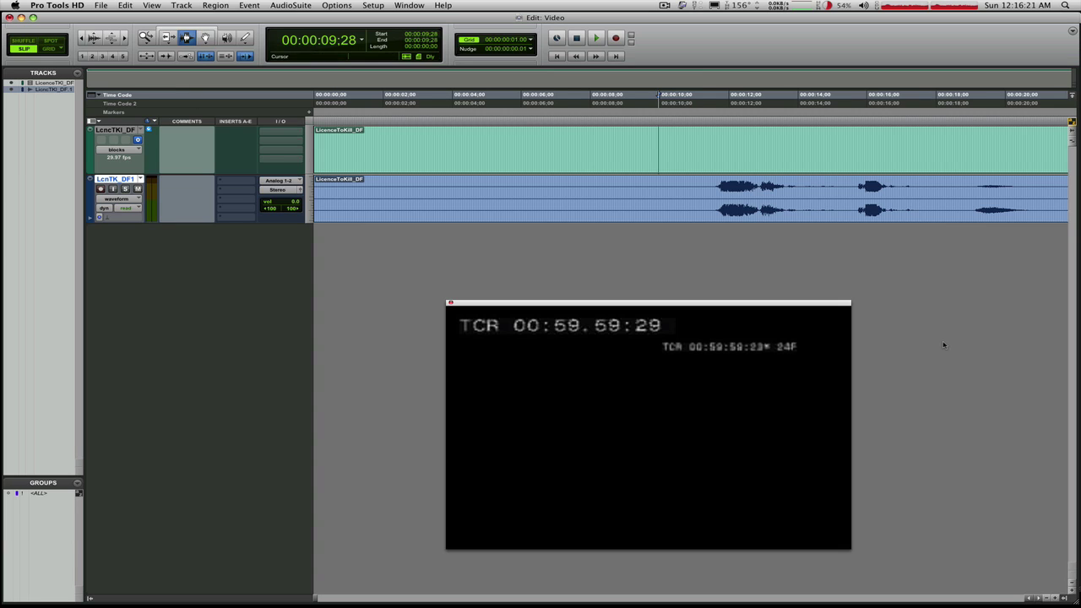
{"action": "key", "text": "plus"}
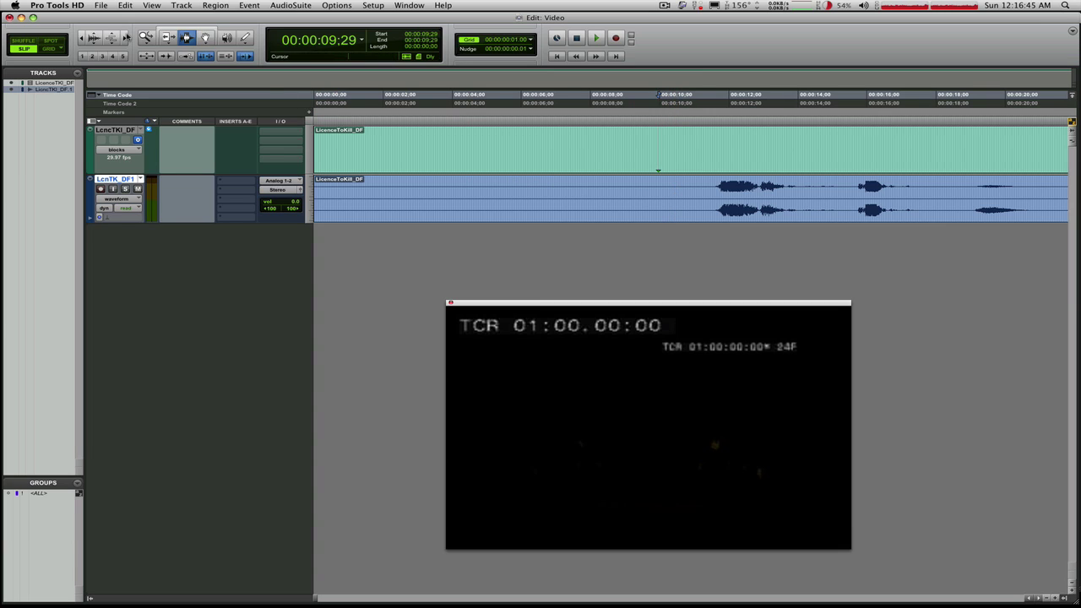
{"action": "left_click", "coordinate": [56, 39]}
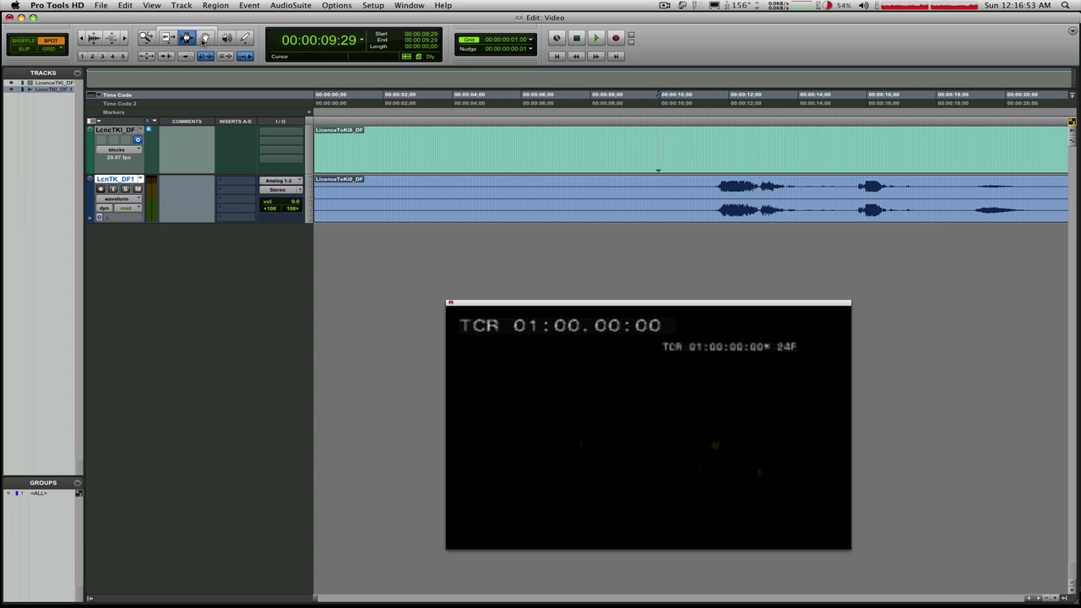
- Spot the video region with the Grabber using sync point 01:00:00:00, so it starts at 00:59:50:01
{"action": "left_click", "coordinate": [204, 41]}
{"action": "left_click", "coordinate": [465, 160]}
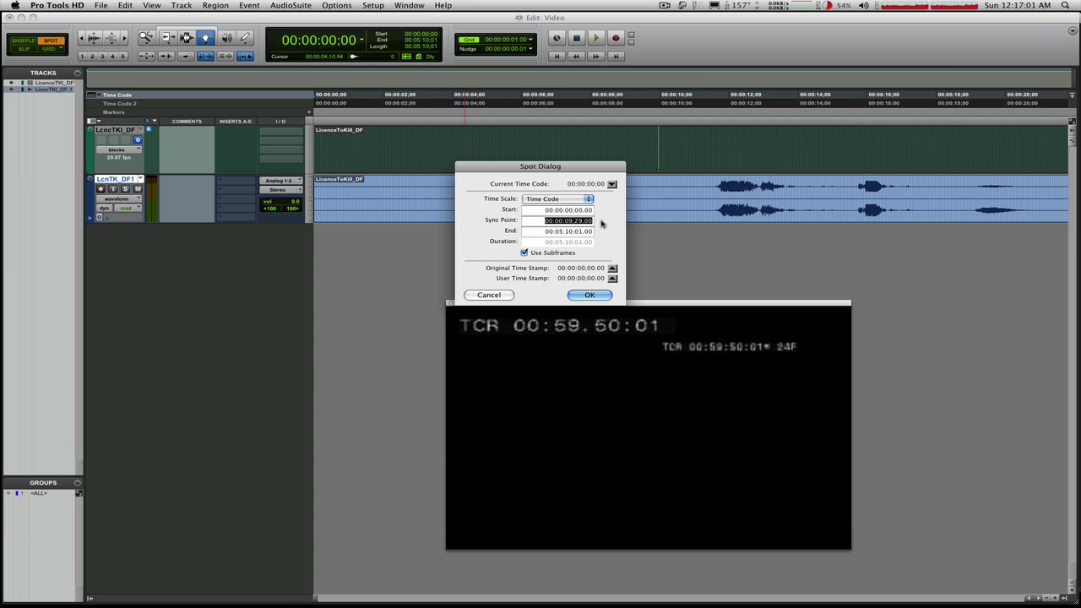
{"action": "left_click", "coordinate": [524, 253]}
{"action": "left_click", "coordinate": [525, 254]}
{"action": "type", "text": "0100000000"}
{"action": "left_click", "coordinate": [589, 295]}
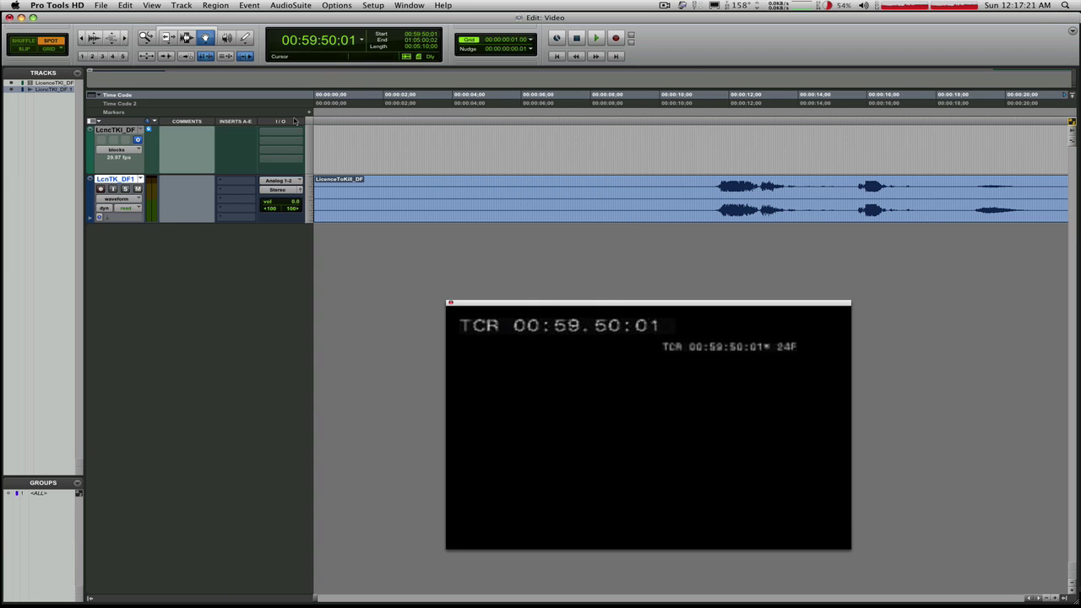
- Zoom the timeline far out and switch to Slip edit mode
{"action": "key", "text": "super+bracketleft"}
{"action": "key", "text": "super+bracketleft"}
{"action": "key", "text": "super+bracketleft"}
{"action": "key", "text": "super+bracketleft"}
{"action": "key", "text": "super+bracketleft"}
{"action": "key", "text": "super+bracketleft"}
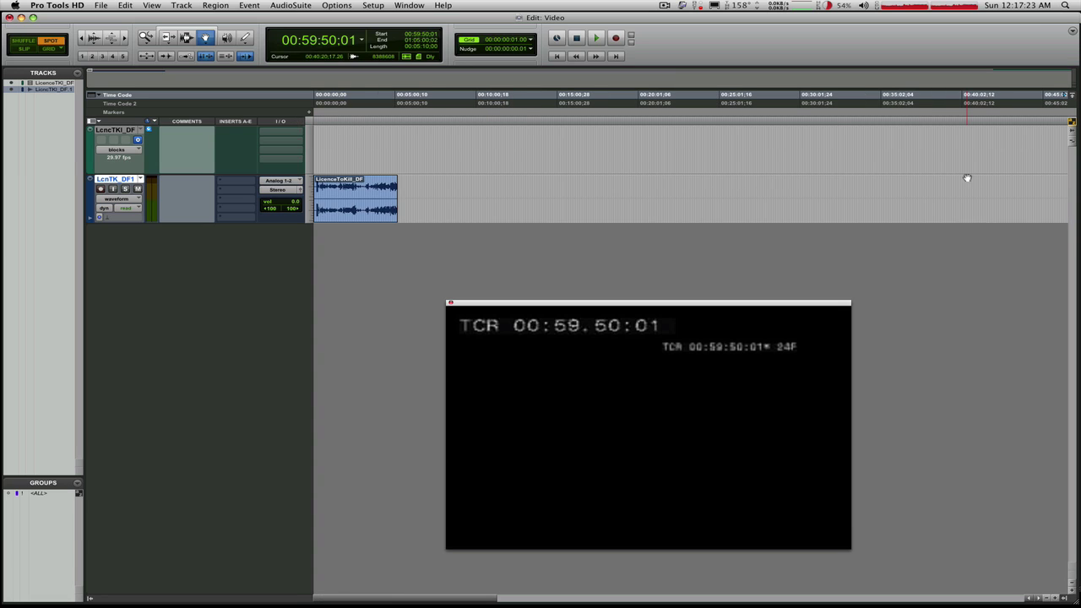
{"action": "key", "text": "super+bracketleft"}
{"action": "key", "text": "F7"}
{"action": "key", "text": "F8"}
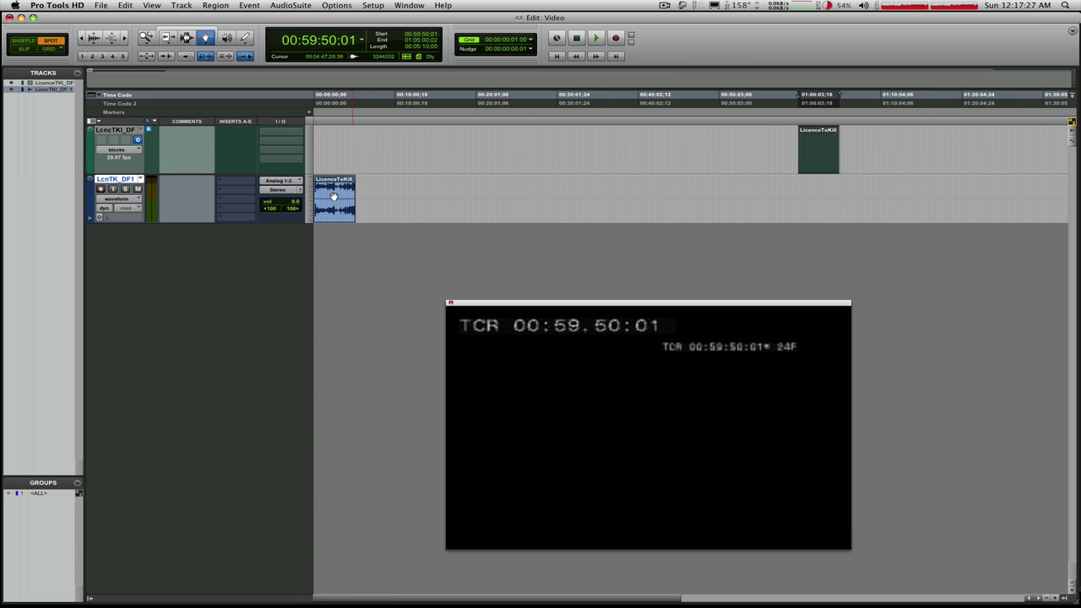
{"action": "key", "text": "F7"}
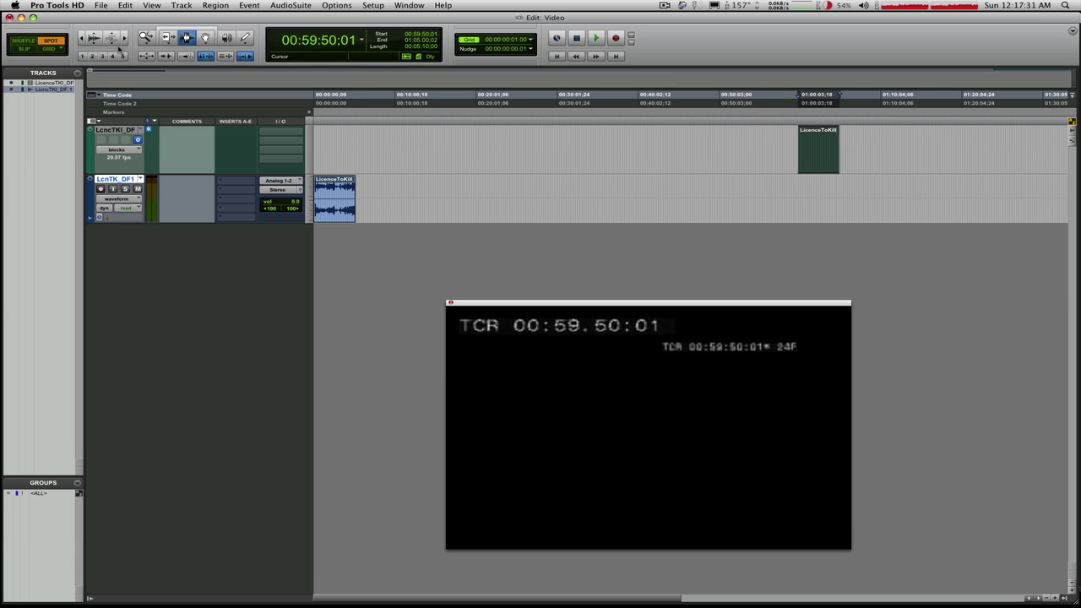
{"action": "left_click", "coordinate": [26, 48]}
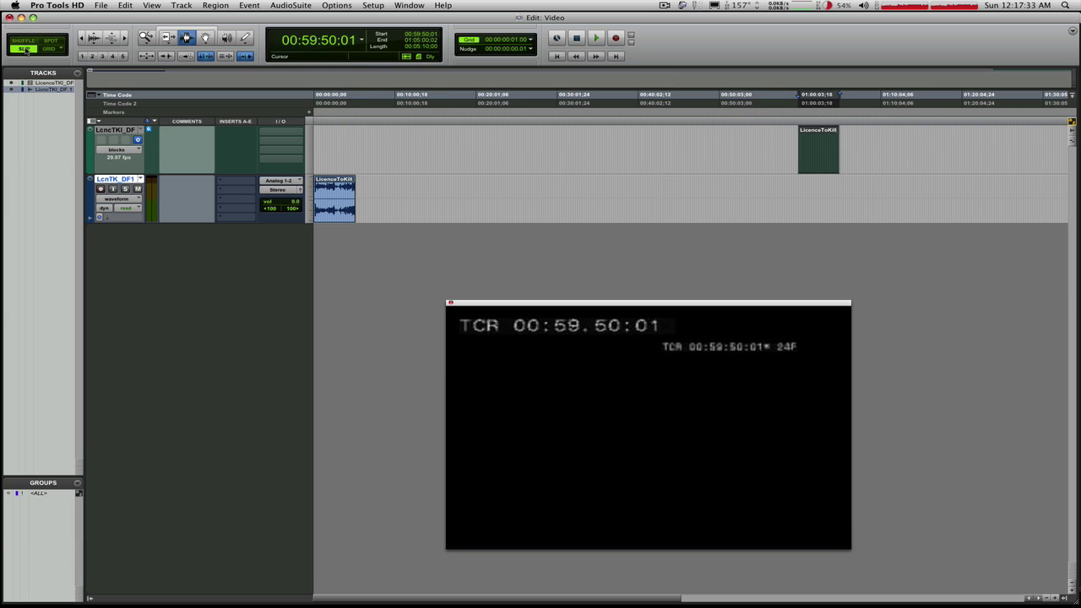
- Put the cursor at the video region's start and snap the audio region there at 00:59:50:01
{"action": "left_click", "coordinate": [639, 156]}
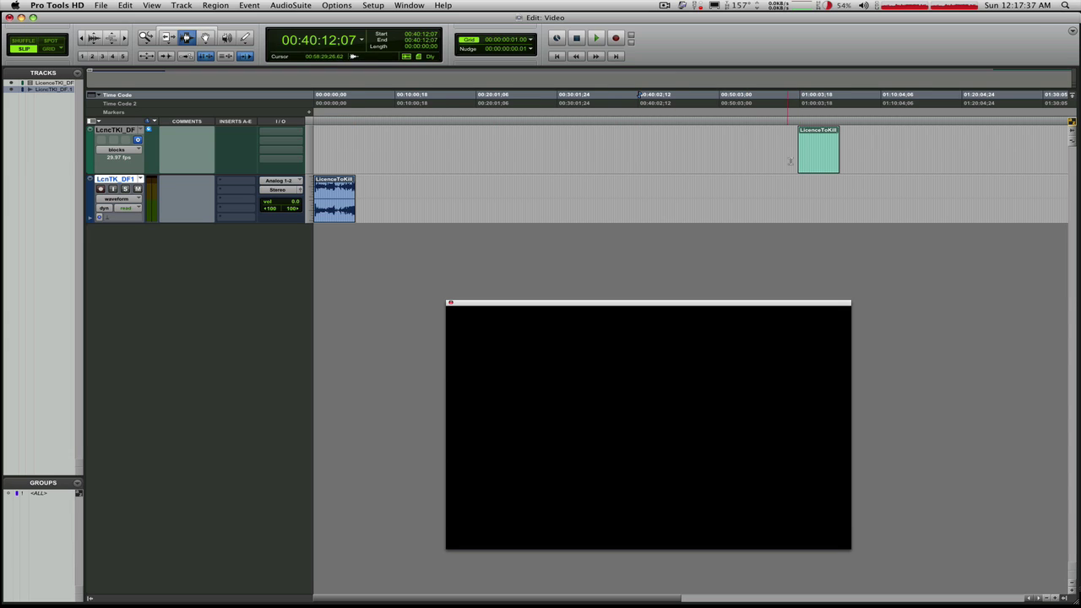
{"action": "key", "text": "Tab"}
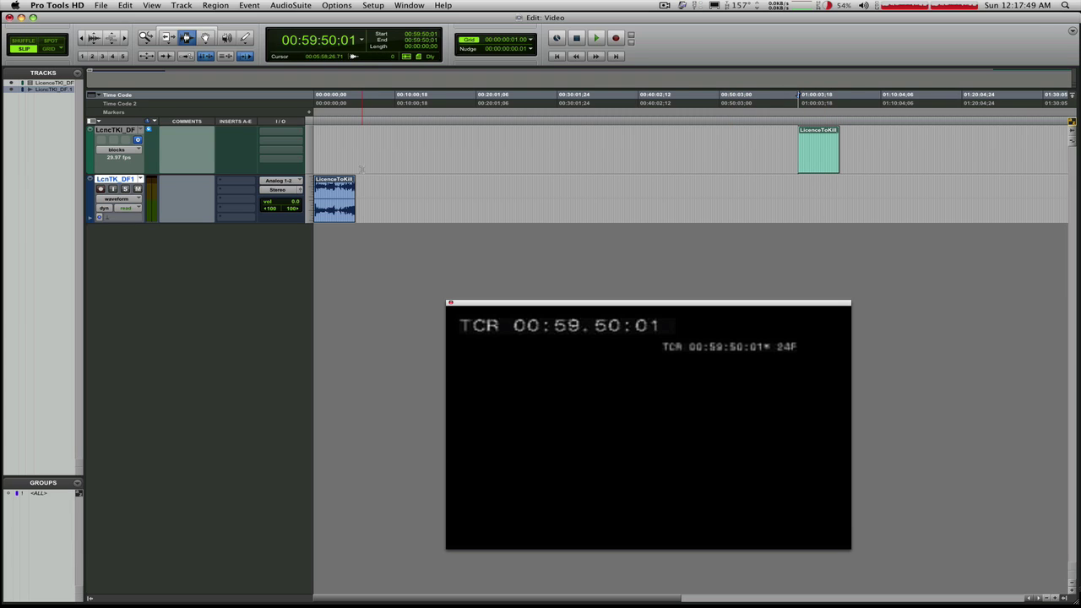
{"action": "left_click", "coordinate": [208, 41]}
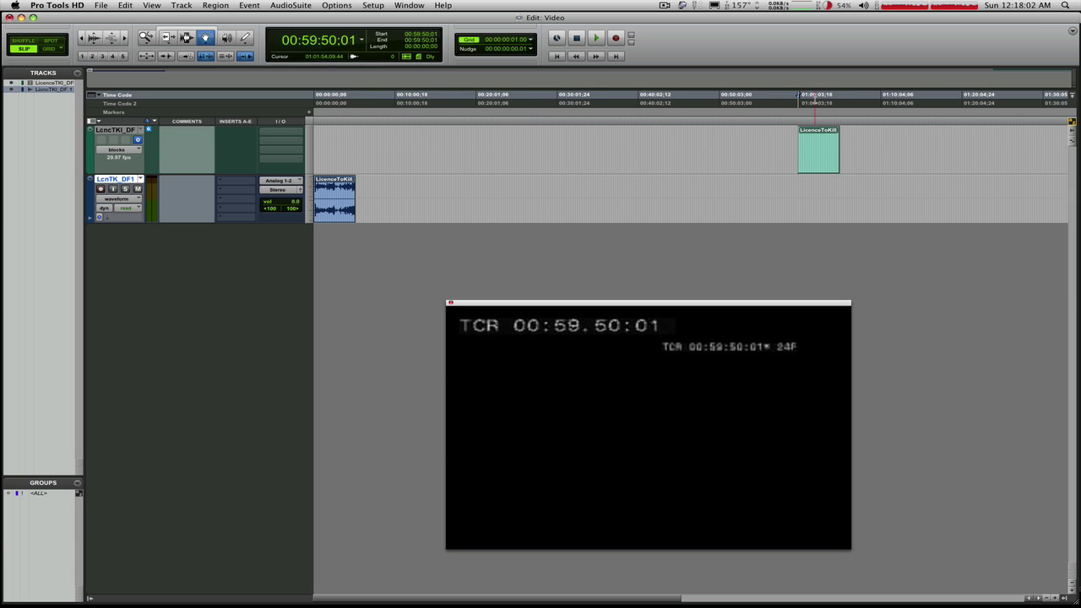
{"action": "left_click", "coordinate": [333, 215], "text": "ctrl"}
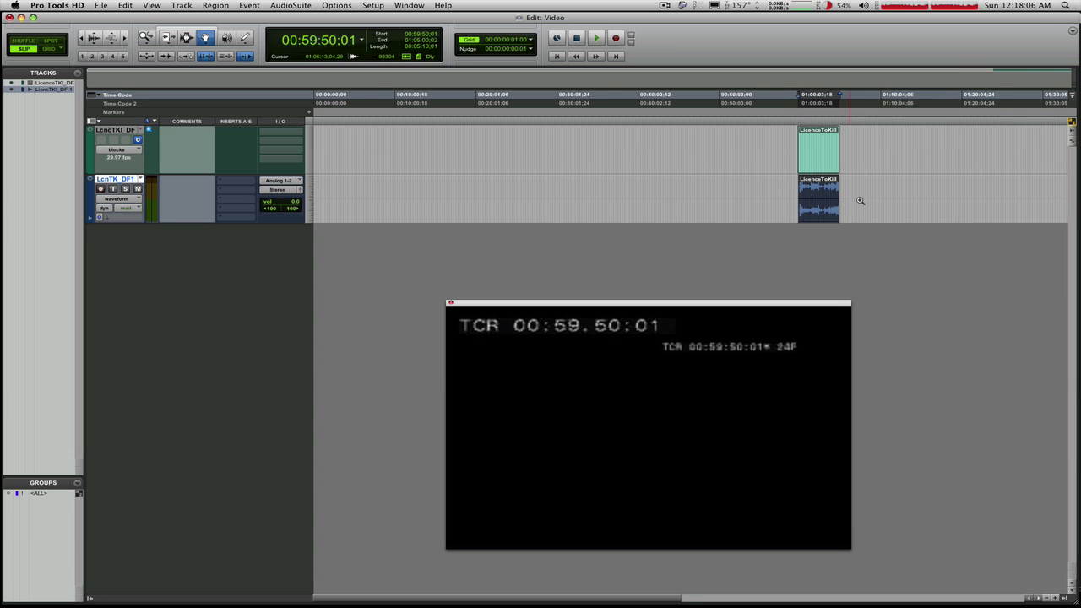
- Zoom in on the LicenceToKill regions and play from 01:00:13:25 to check sync
{"action": "left_click_drag", "start_coordinate": [860, 200], "coordinate": [780, 202]}
{"action": "left_click_drag", "start_coordinate": [456, 185], "coordinate": [603, 212]}
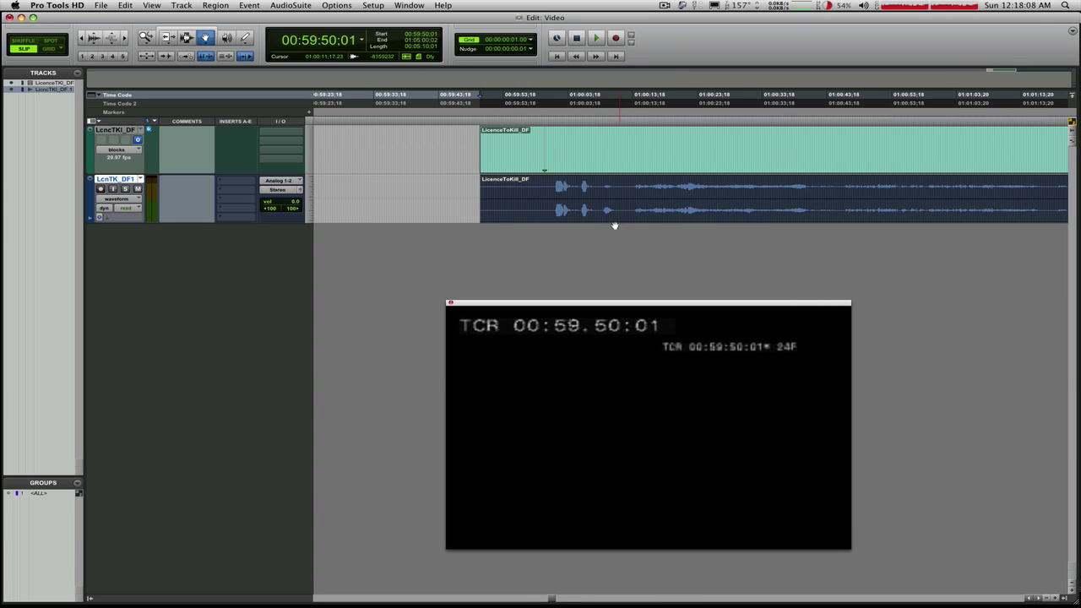
{"action": "key", "text": "F7"}
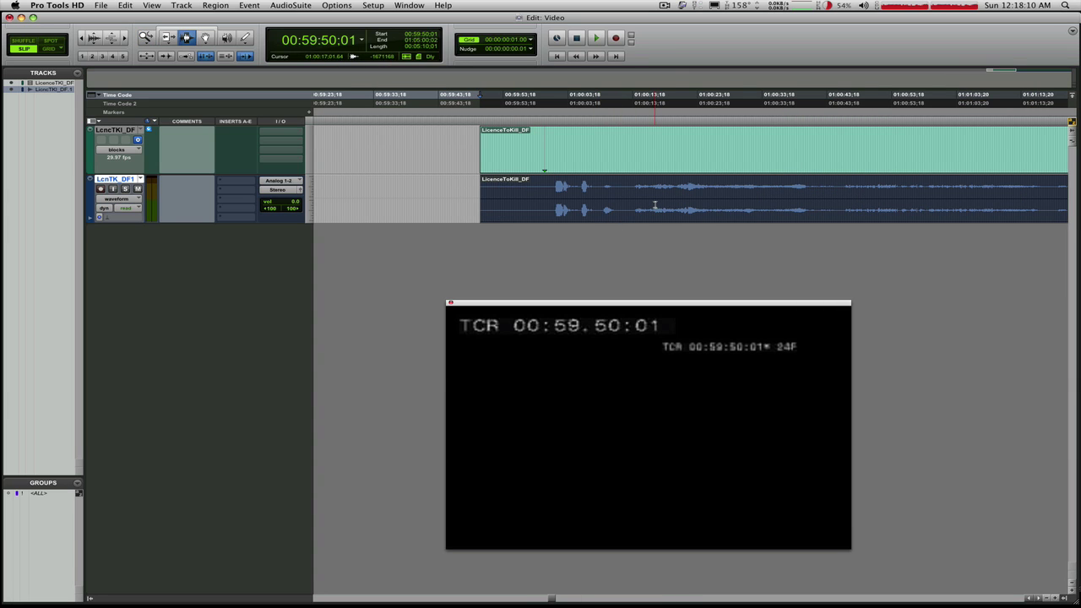
{"action": "left_click", "coordinate": [654, 203]}
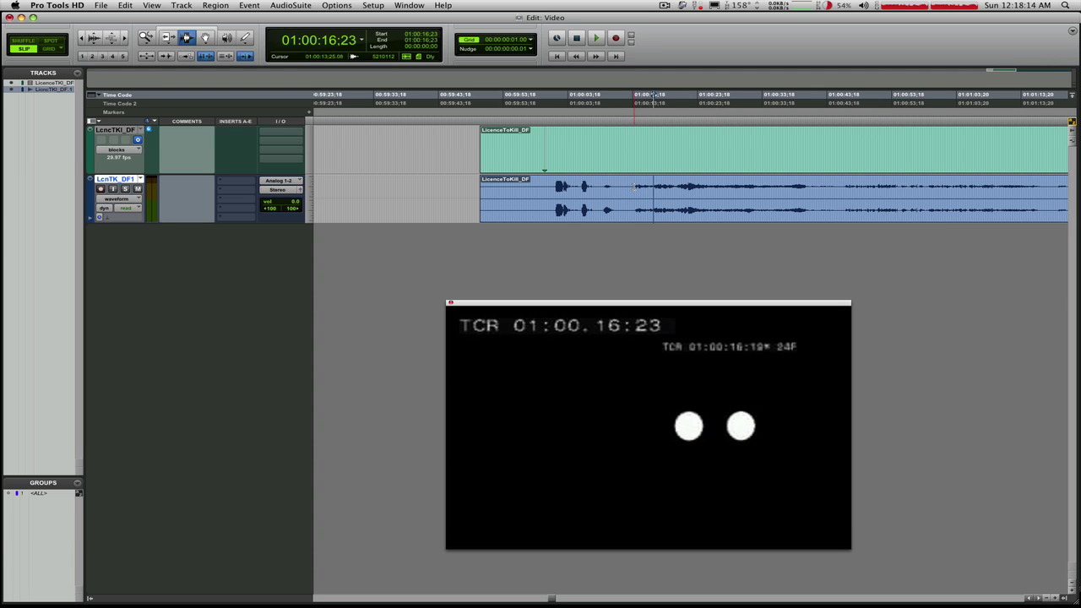
{"action": "left_click", "coordinate": [635, 189]}
{"action": "key", "text": "space"}
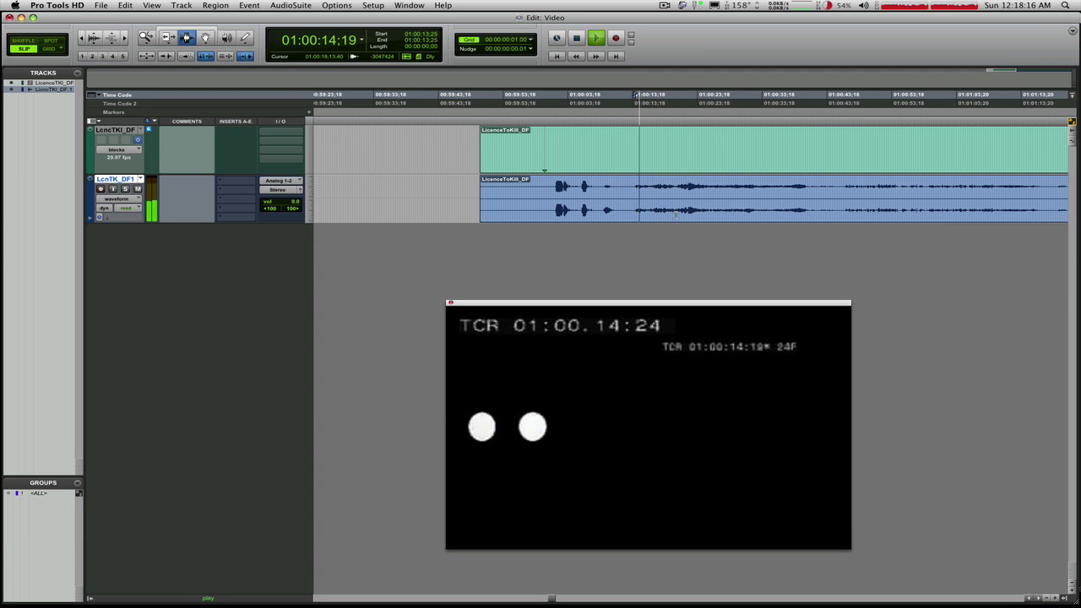
{"action": "key", "text": "space"}
- Route the audio track to outputs 7-8 (Stereo), lower its volume to -21.8, and jump to 01:01:40:26
{"action": "left_click", "coordinate": [281, 190]}
{"action": "mouse_move", "coordinate": [291, 190]}
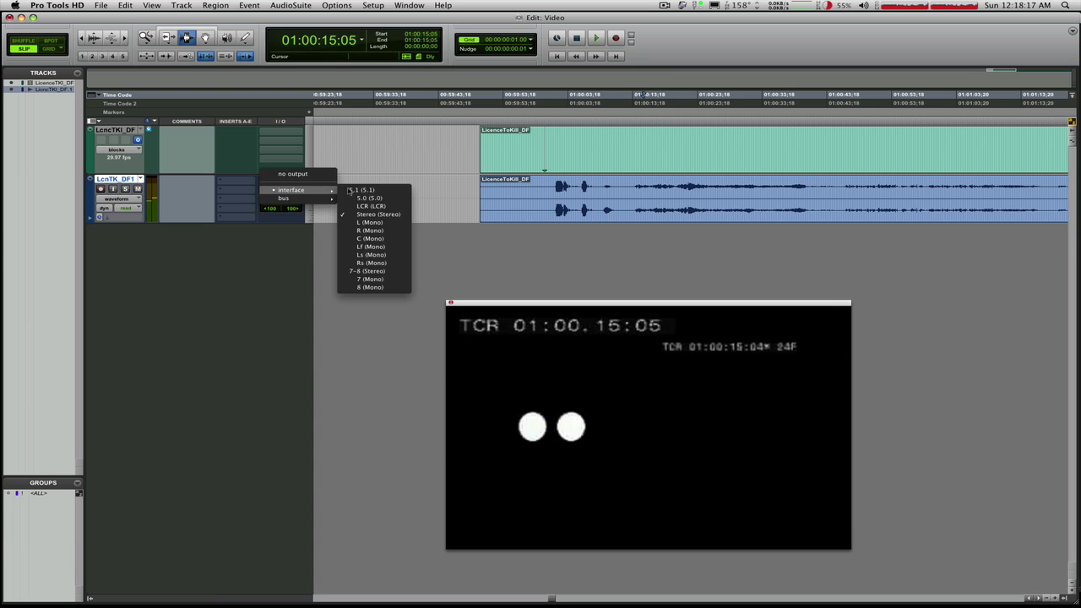
{"action": "left_click", "coordinate": [397, 271]}
{"action": "key", "text": "space"}
{"action": "left_click_drag", "start_coordinate": [283, 201], "coordinate": [284, 226]}
{"action": "key", "text": "super+bracketleft"}
{"action": "key", "text": "super+bracketleft"}
{"action": "left_click", "coordinate": [813, 208]}
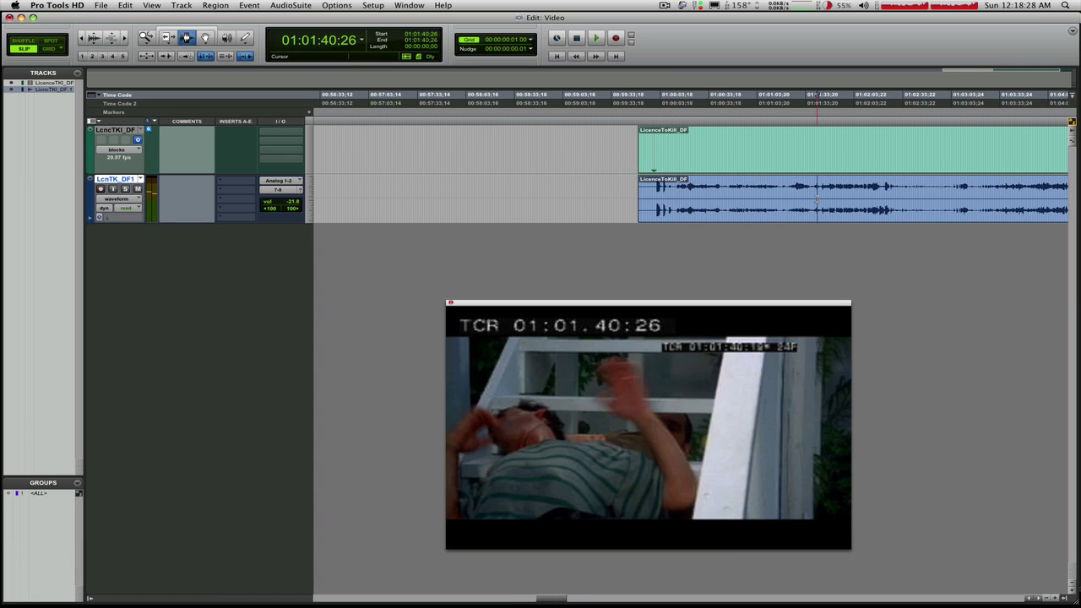
- Stop playback, move to 01:03:21:18 and scrub the picture to 01:03:25:23 on the wedding car scene
{"action": "key", "text": "super+bracketleft"}
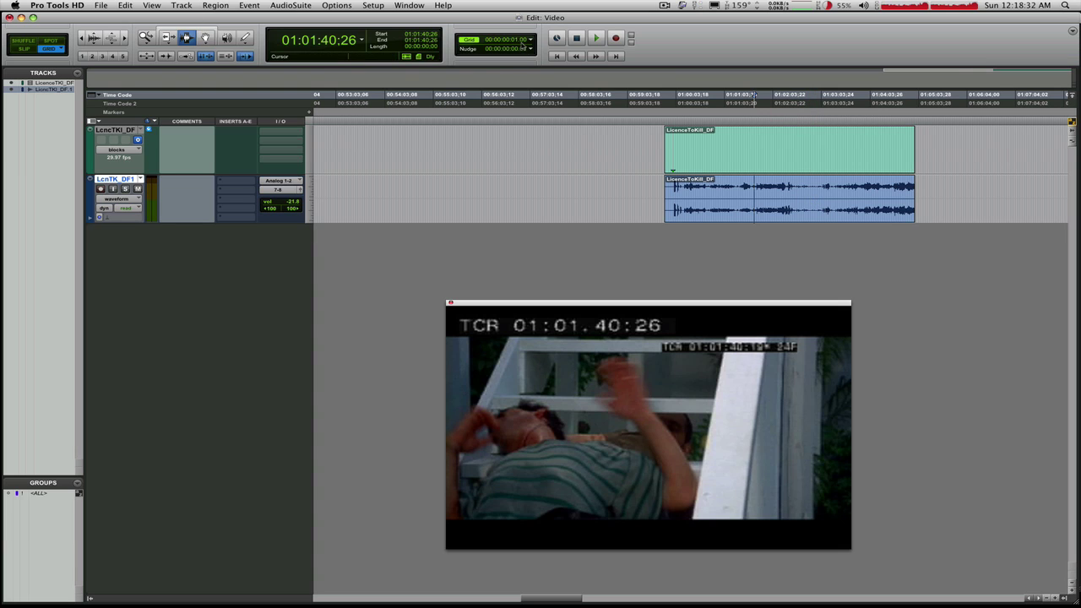
{"action": "left_click", "coordinate": [835, 175]}
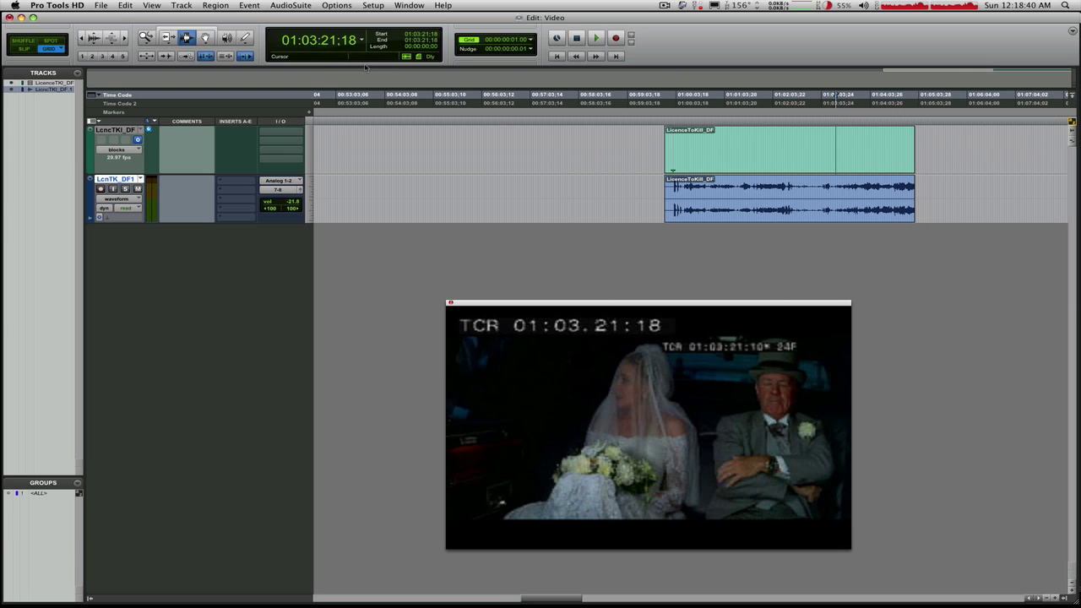
{"action": "left_click_drag", "start_coordinate": [742, 151], "coordinate": [795, 152]}
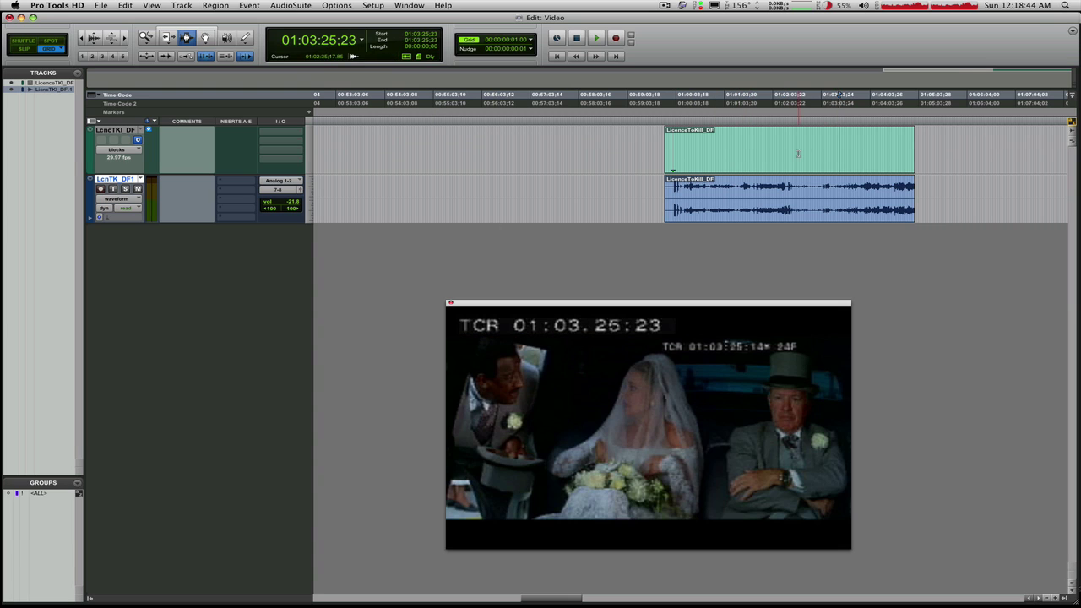
- Lock the video region and the audio region in place
{"action": "double_click", "coordinate": [798, 153]}
{"action": "key", "text": "super+l"}
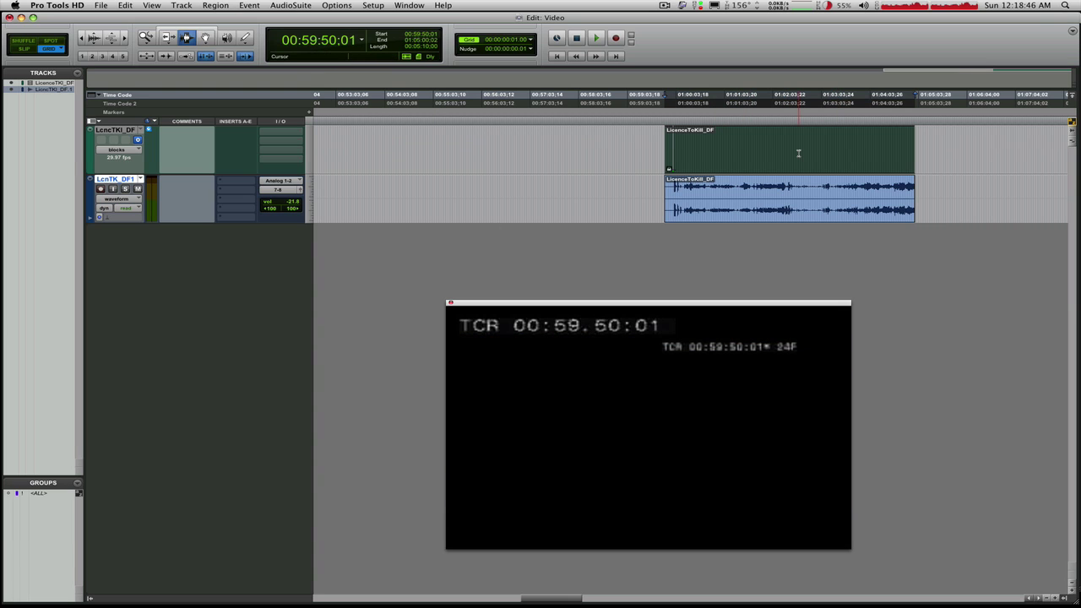
{"action": "double_click", "coordinate": [804, 219]}
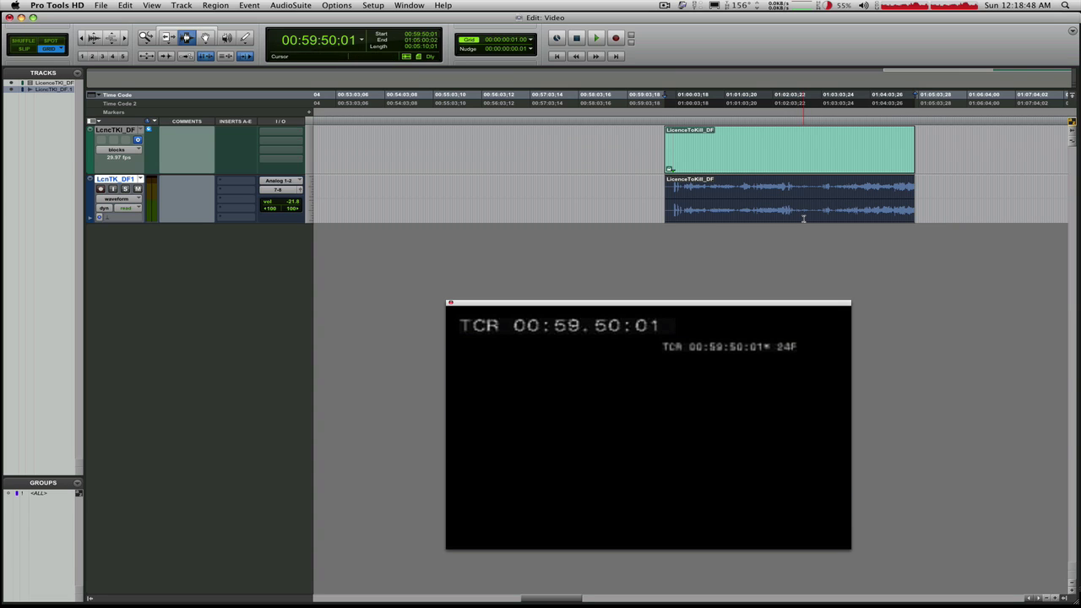
{"action": "key", "text": "super+l"}
- Zoom in on the locked regions and return the playhead to the 01:00:00:00 audio start
{"action": "key", "text": "F5"}
{"action": "left_click_drag", "start_coordinate": [636, 198], "coordinate": [940, 200]}
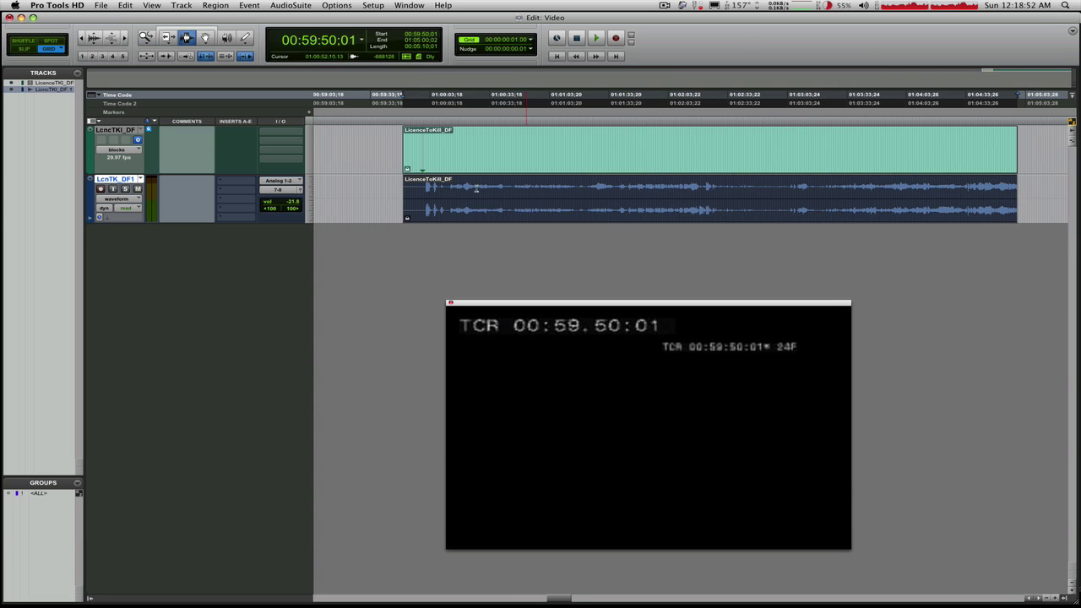
{"action": "left_click", "coordinate": [504, 210]}
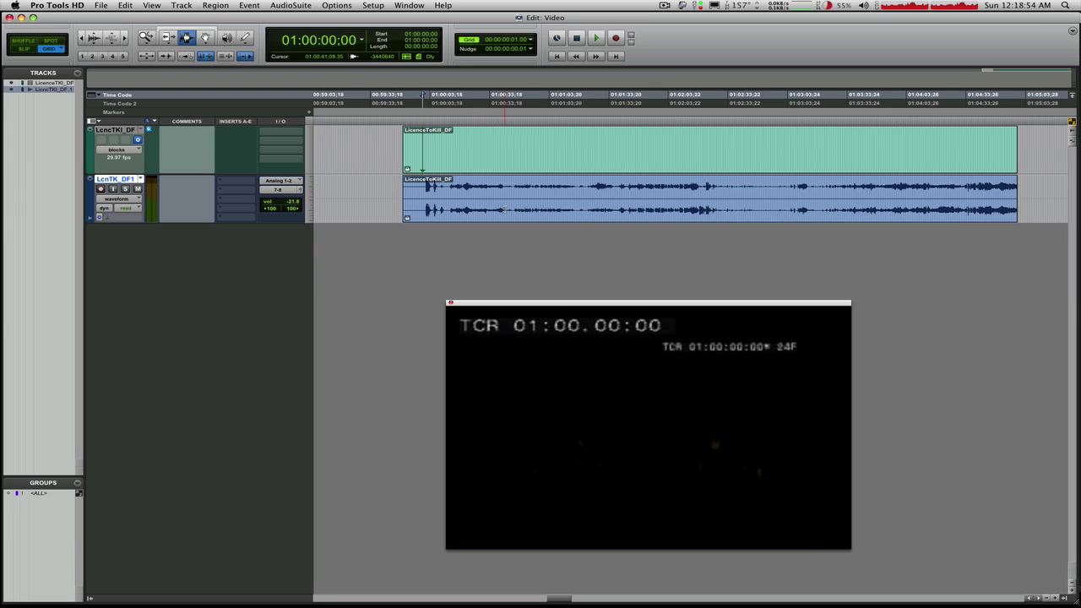